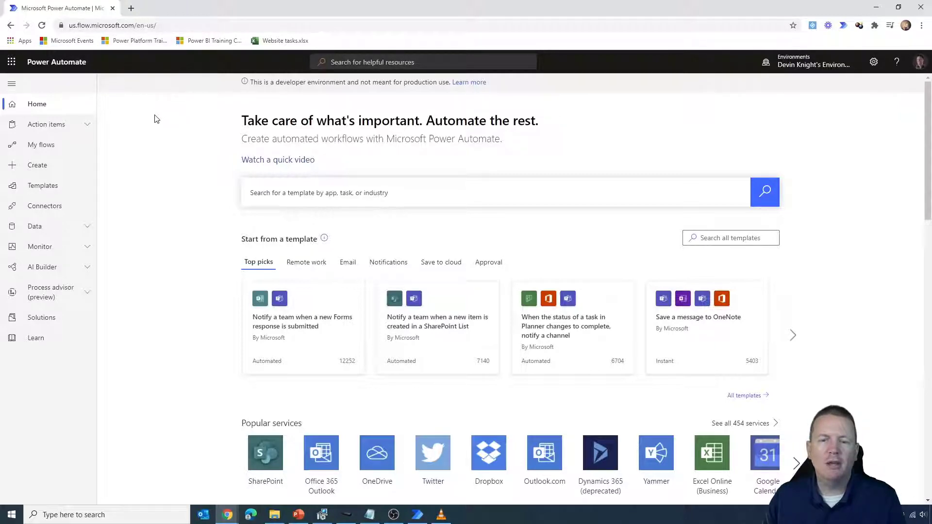
# Open the list of existing cloud flows and look over the new flow types and the Power Automate Desktop install option.
pyautogui.click(74, 151)
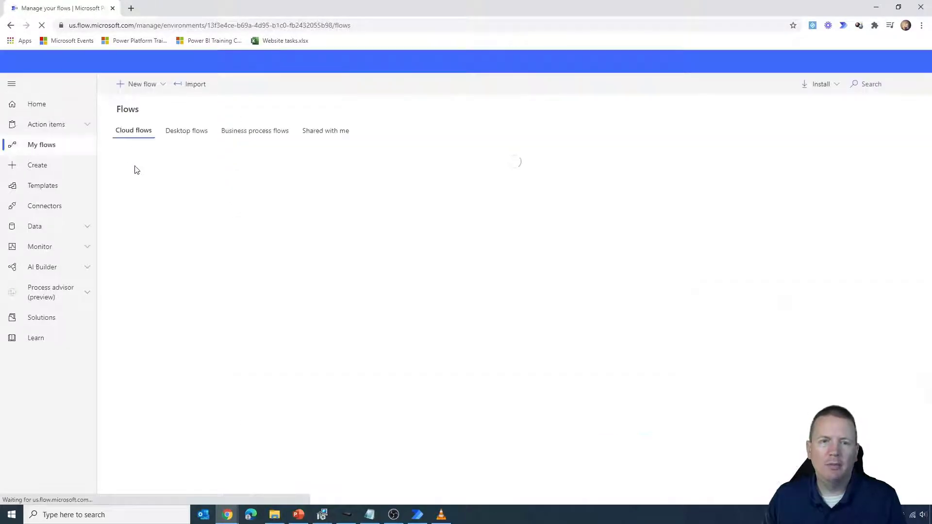
pyautogui.click(159, 87)
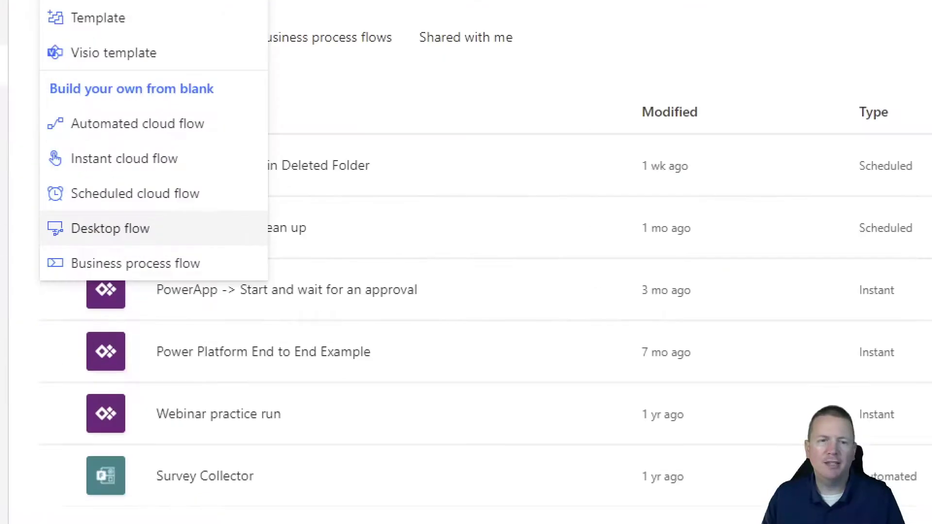
pyautogui.moveTo(171, 231); pyautogui.dragTo(202, 232)
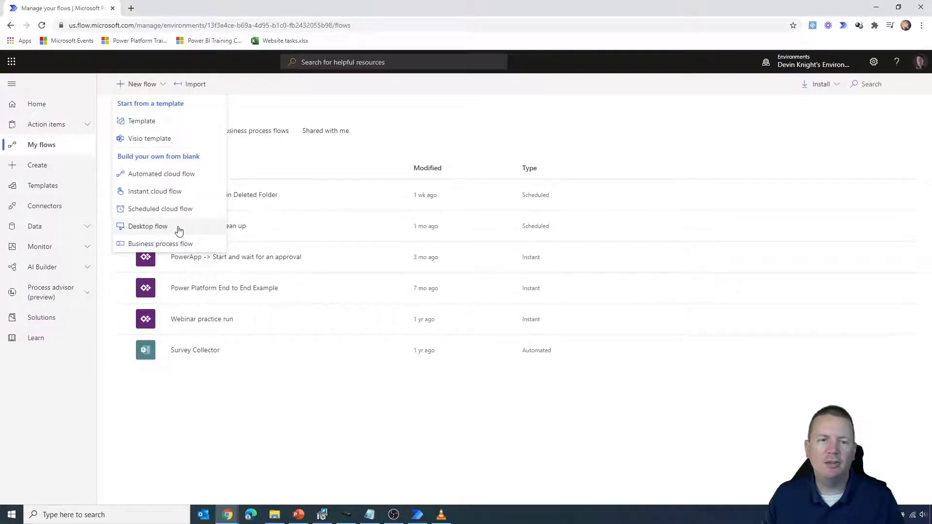
pyautogui.click(692, 126)
pyautogui.click(838, 85)
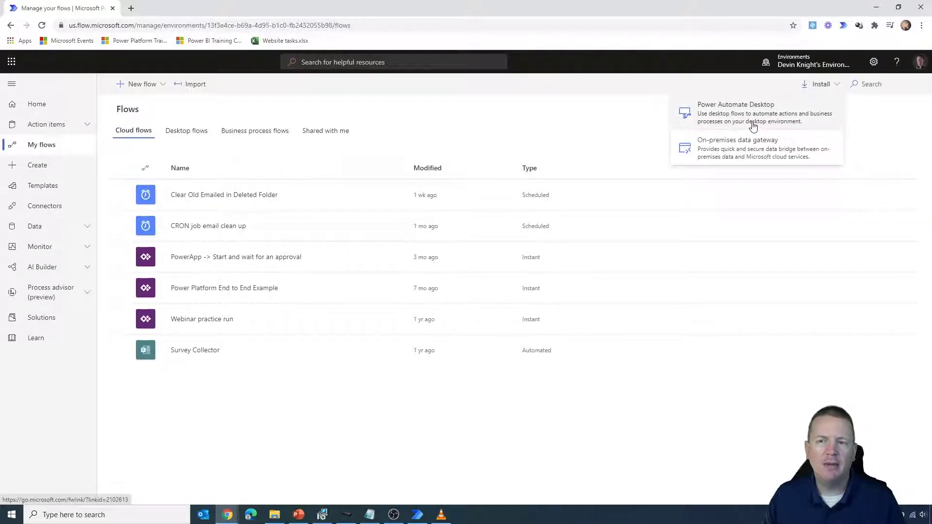
pyautogui.click(851, 125)
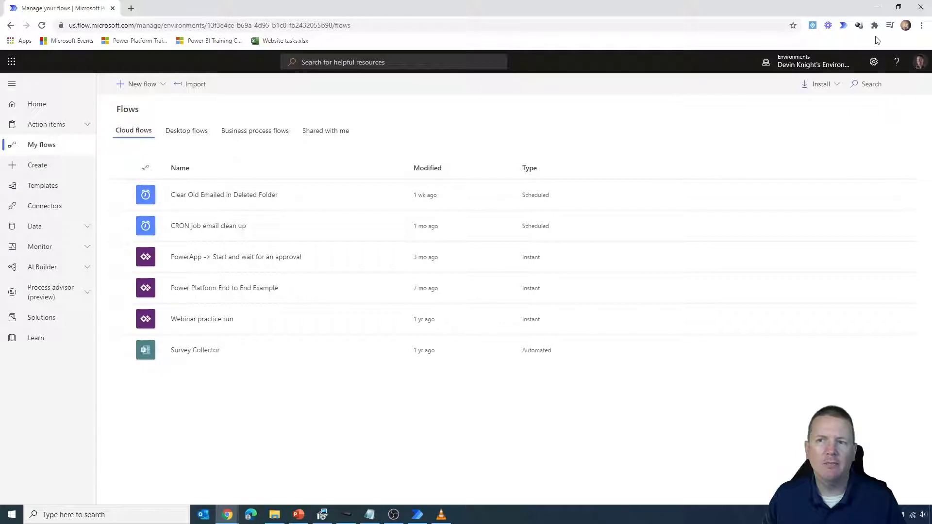
# Minimize the browser, bring up the lab manuals in pdf folder in File Explorer and select all its PDF files.
pyautogui.click(877, 7)
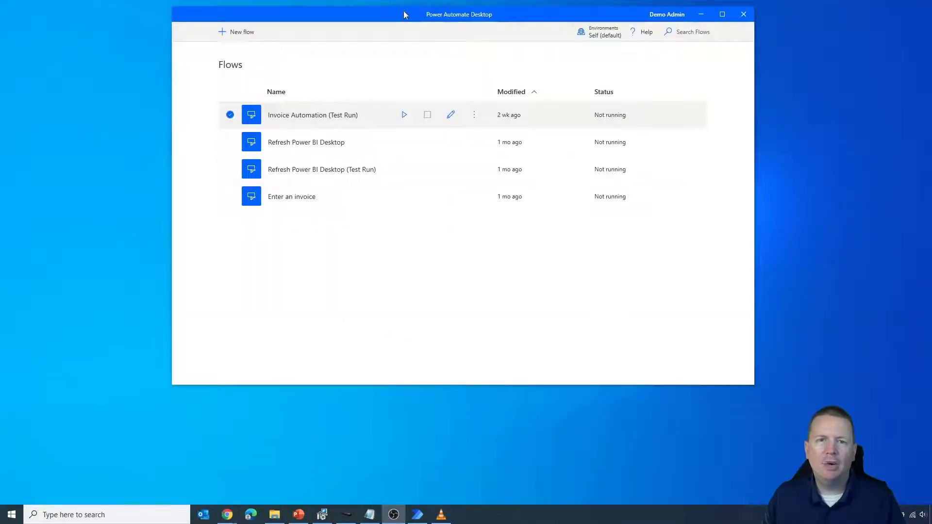
pyautogui.moveTo(403, 15); pyautogui.dragTo(393, 32)
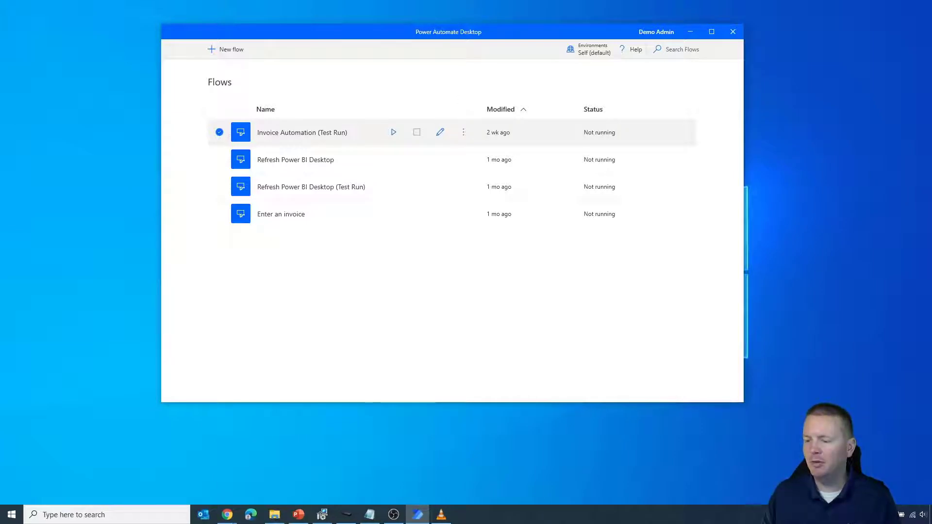
pyautogui.hotkey('alt', 'Tab')
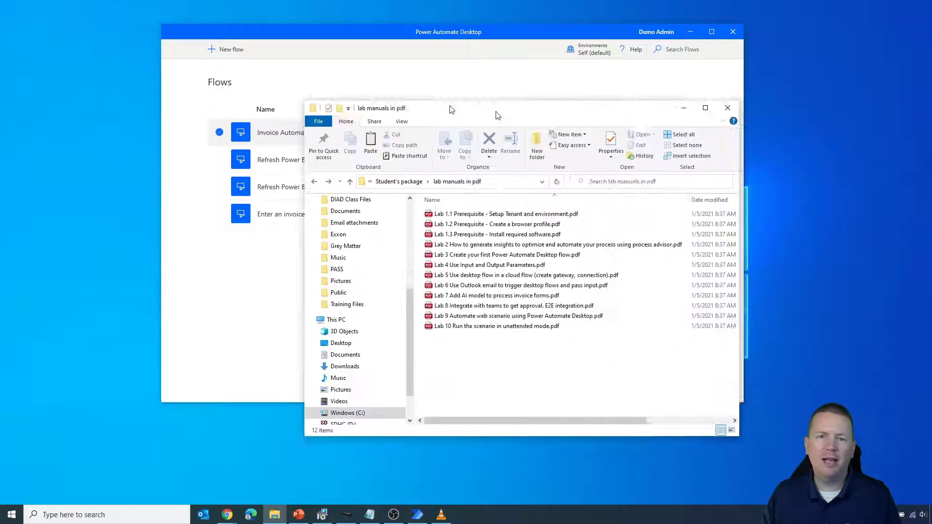
pyautogui.moveTo(498, 102); pyautogui.dragTo(399, 97)
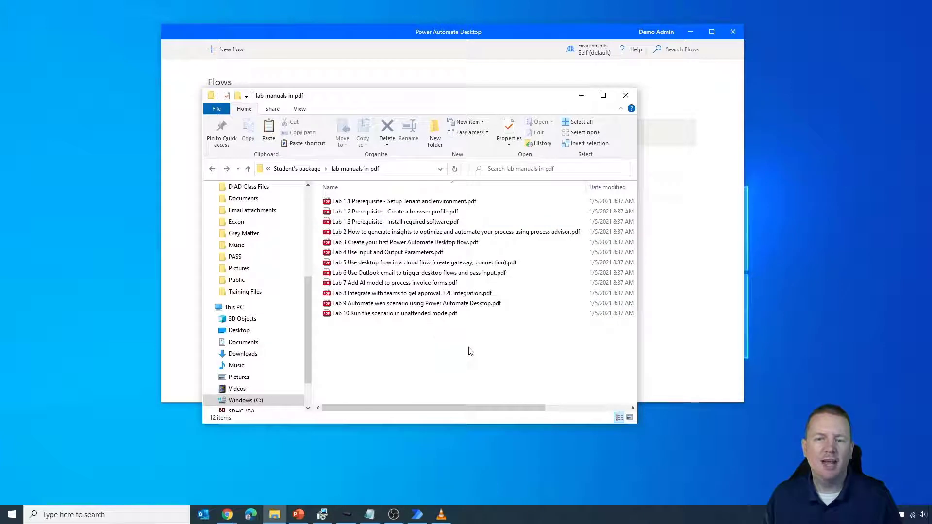
pyautogui.moveTo(470, 350); pyautogui.dragTo(398, 194)
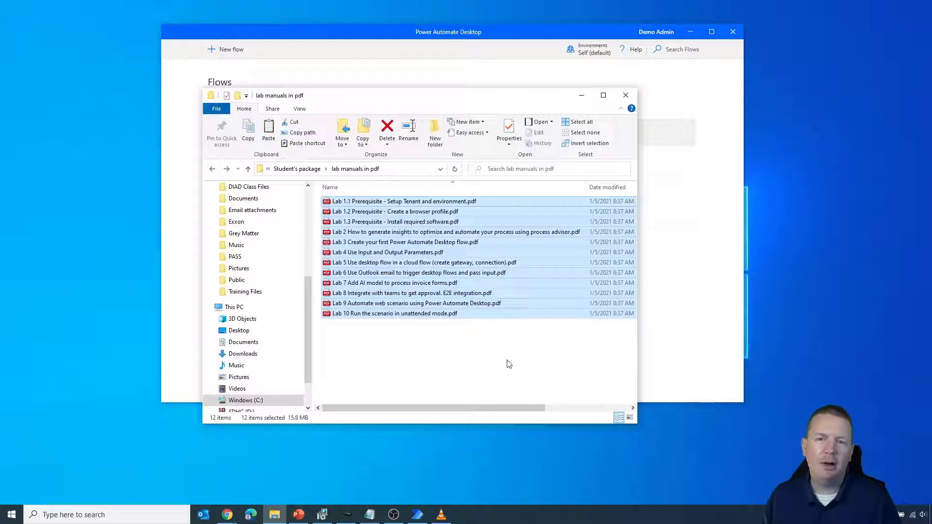
# Switch to Power Automate Desktop and create a new flow named Merge PDF Files.
pyautogui.click(672, 344)
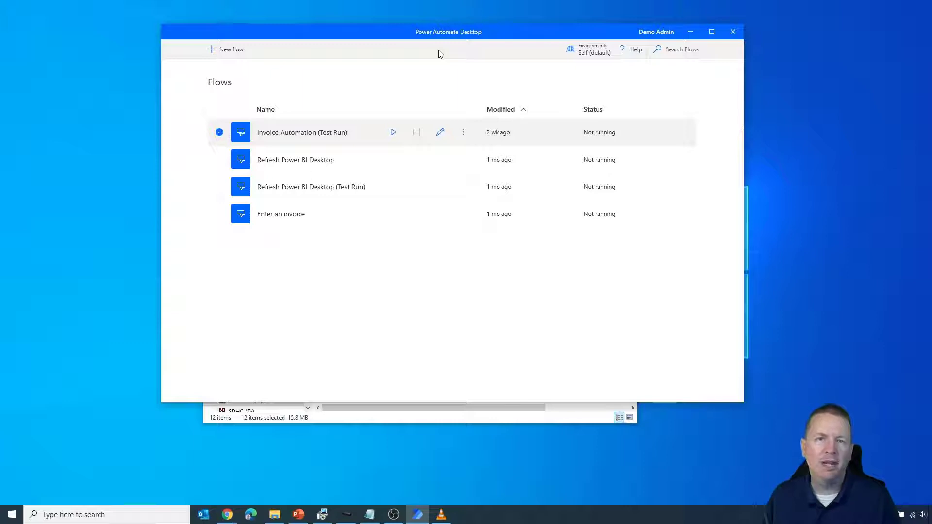
pyautogui.click(226, 49)
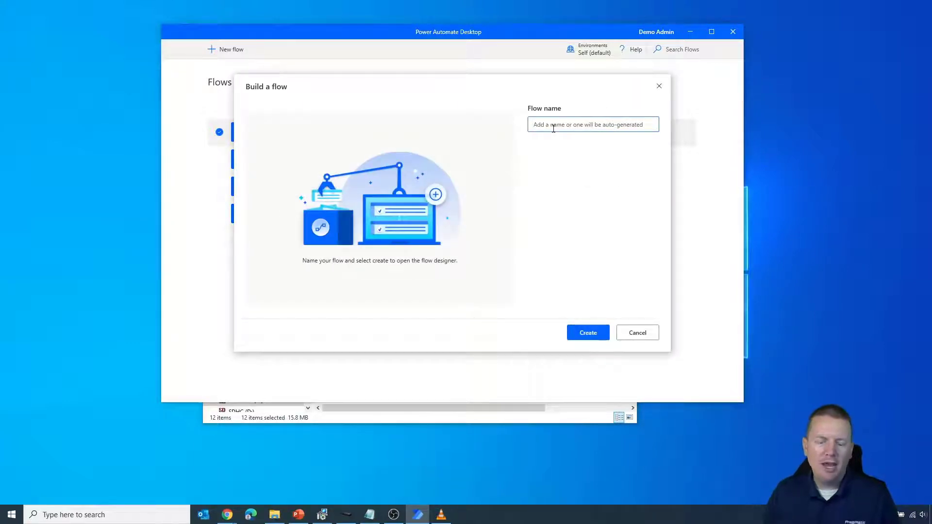
pyautogui.write('Merge PDF')
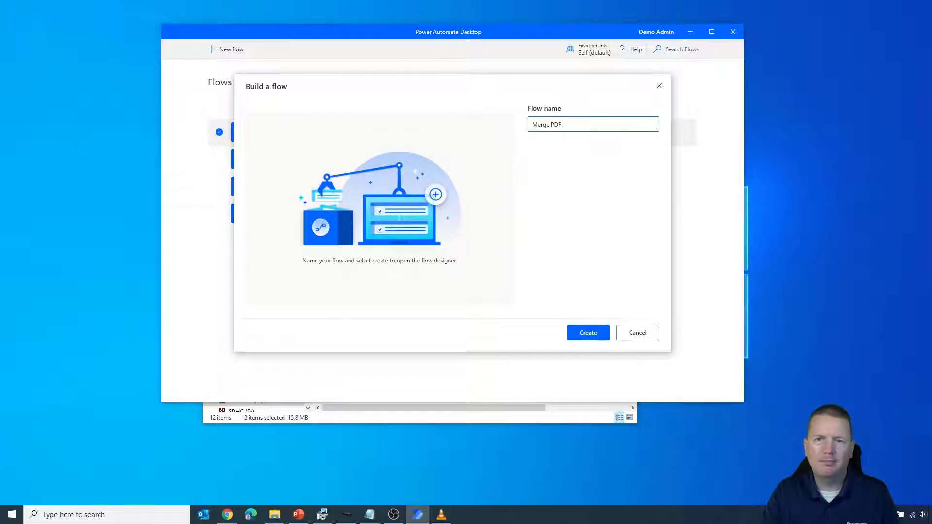
pyautogui.write(' Files')
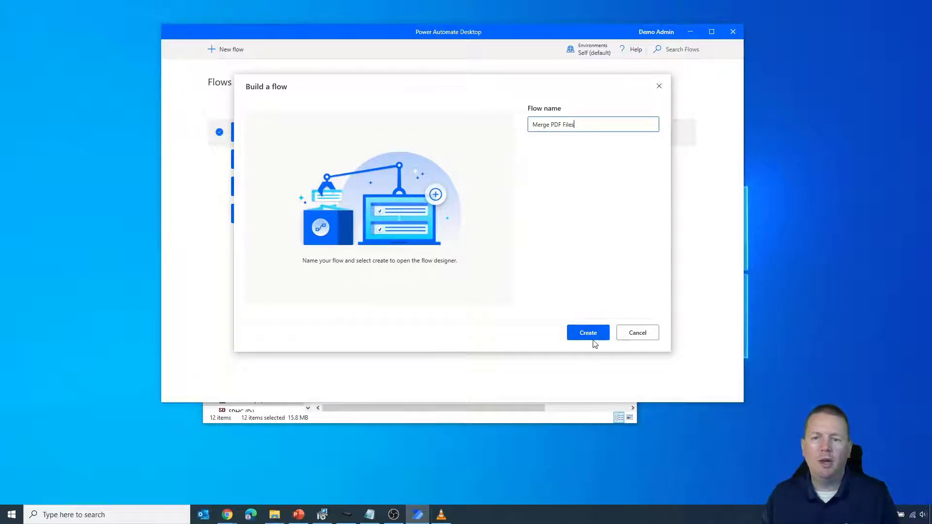
pyautogui.click(591, 339)
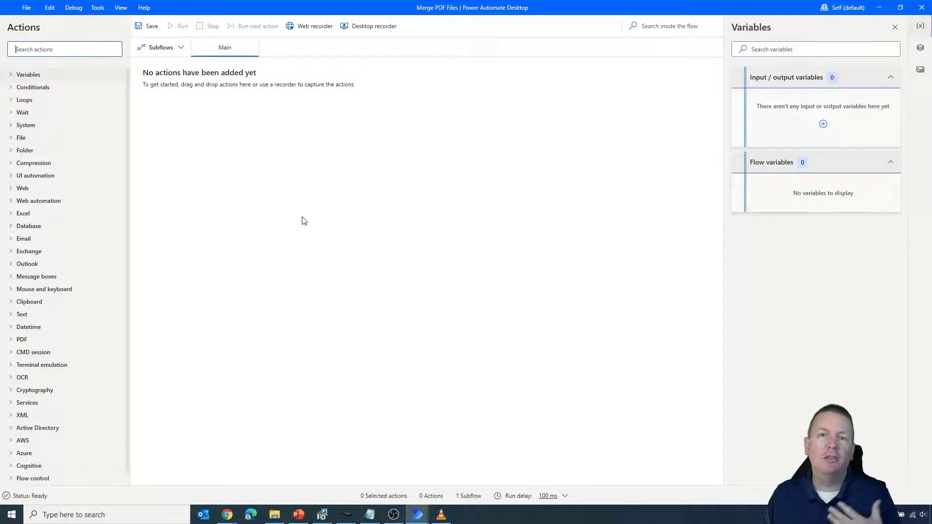
# Search the available actions for "folder" and add the Get files in folder action to the Main subflow.
pyautogui.click(65, 49)
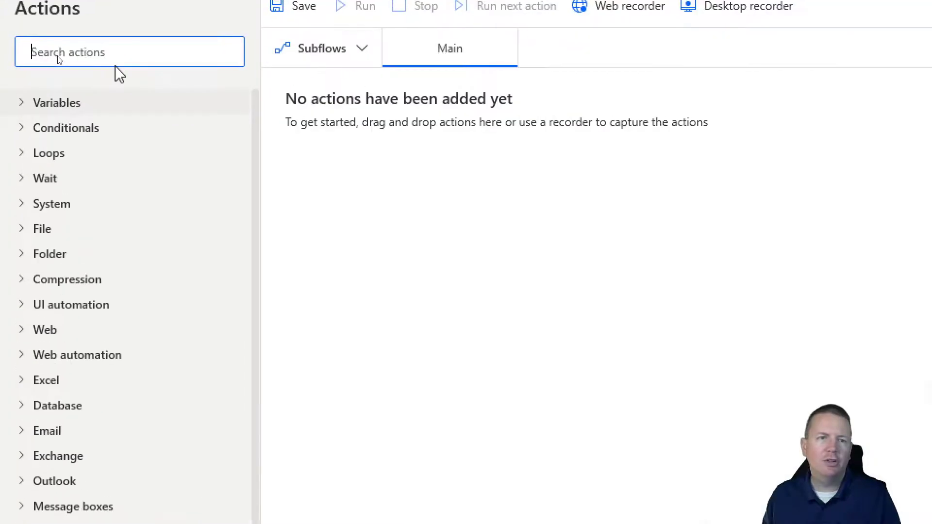
pyautogui.write('f')
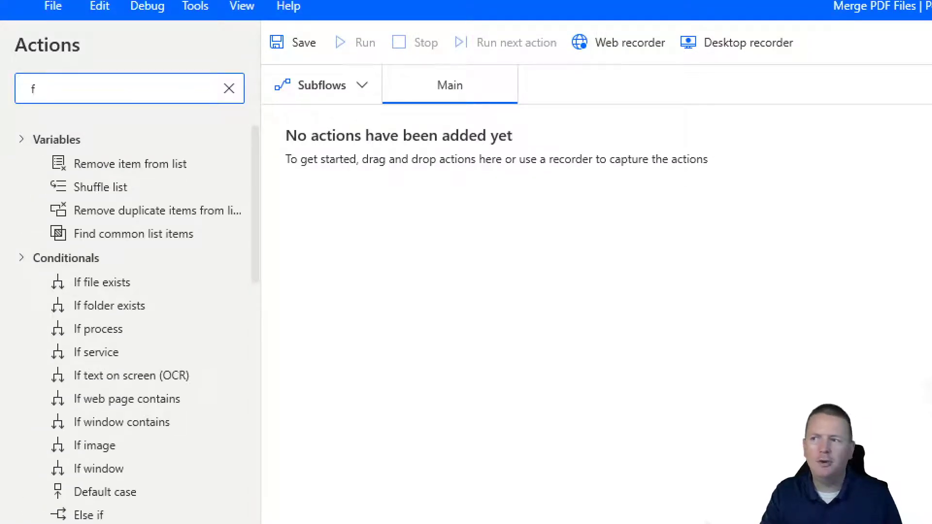
pyautogui.write('ile')
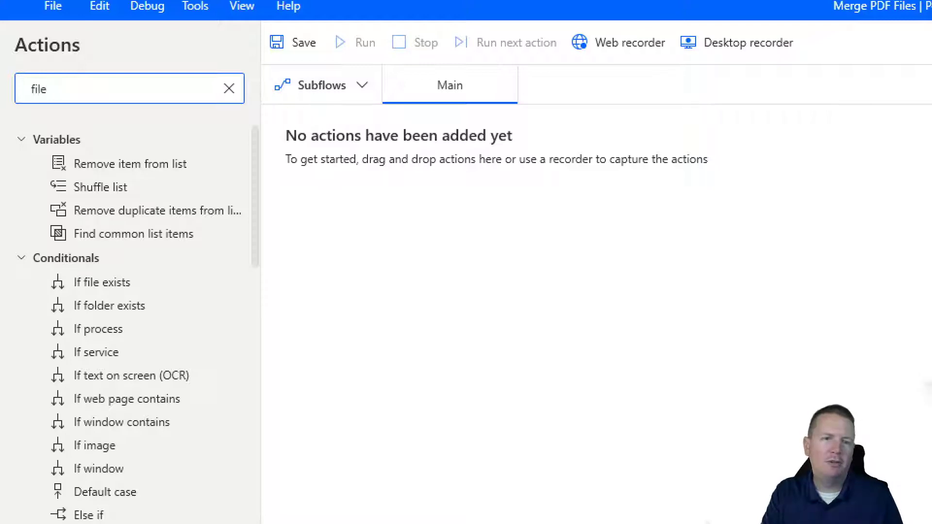
pyautogui.press('BackSpace')
pyautogui.press('BackSpace')
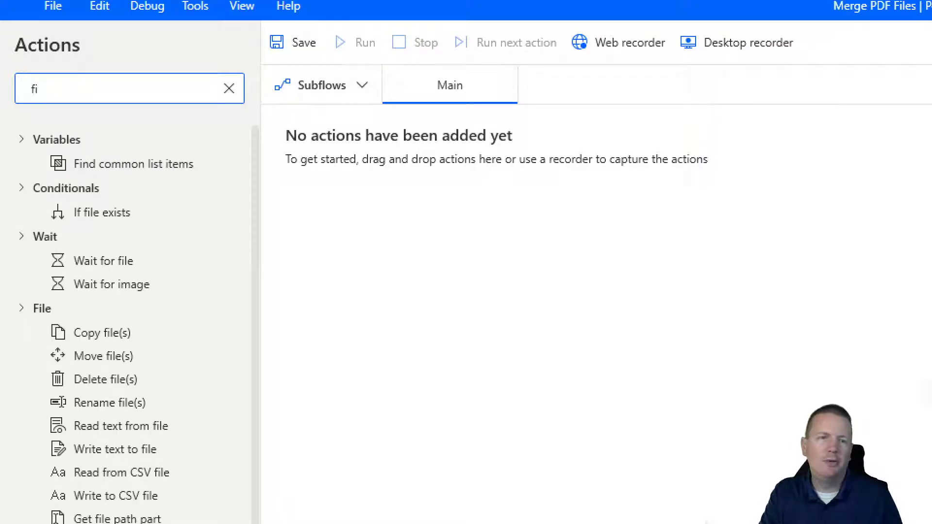
pyautogui.press('BackSpace')
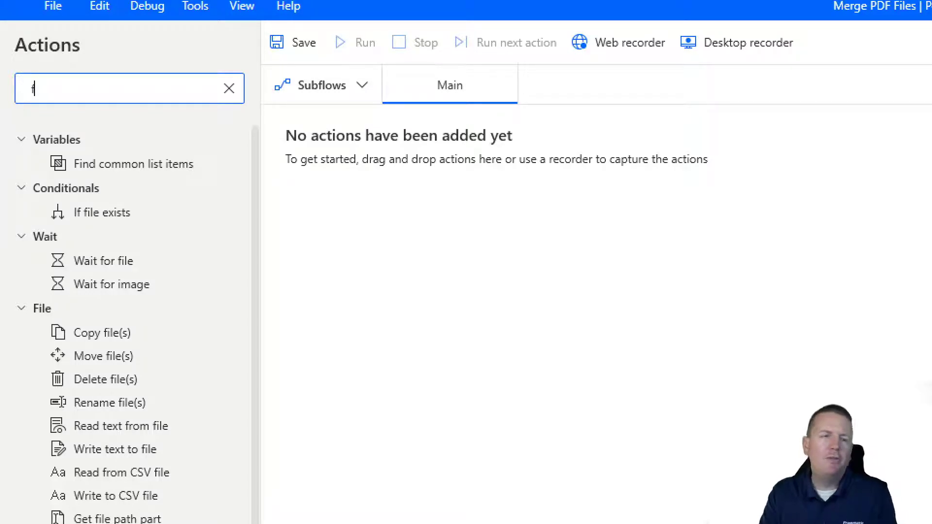
pyautogui.write('old')
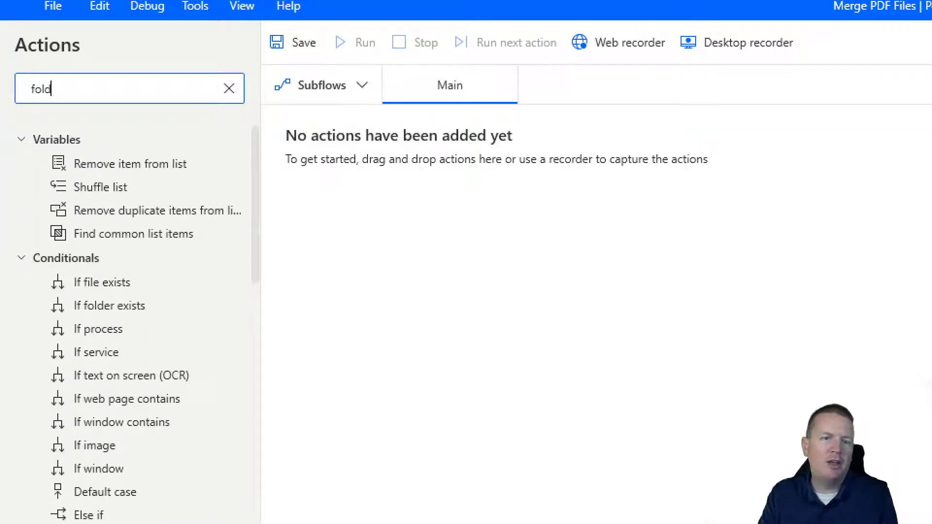
pyautogui.write('er')
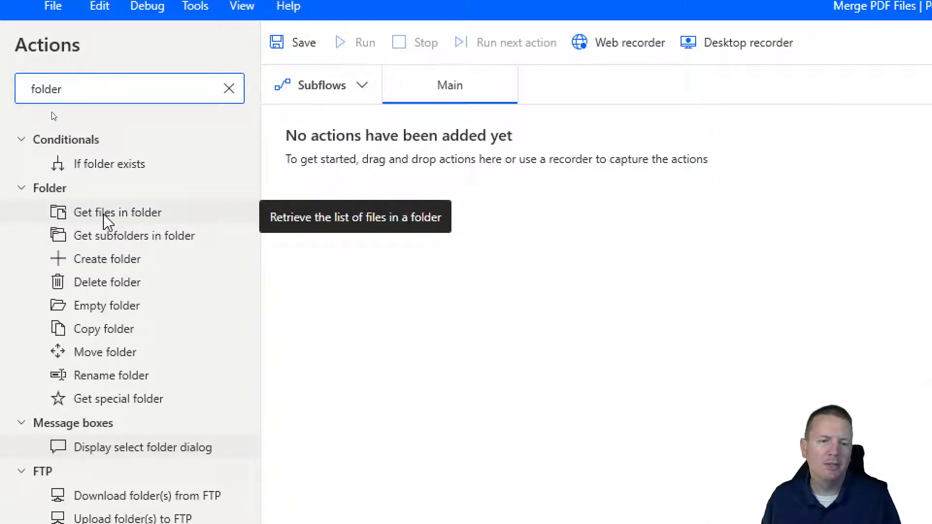
pyautogui.click(121, 220)
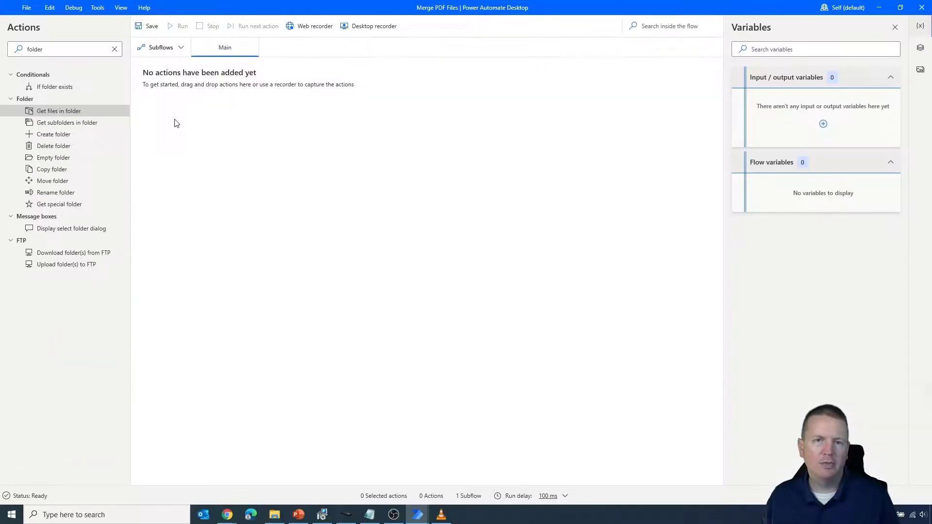
pyautogui.doubleClick(143, 222)
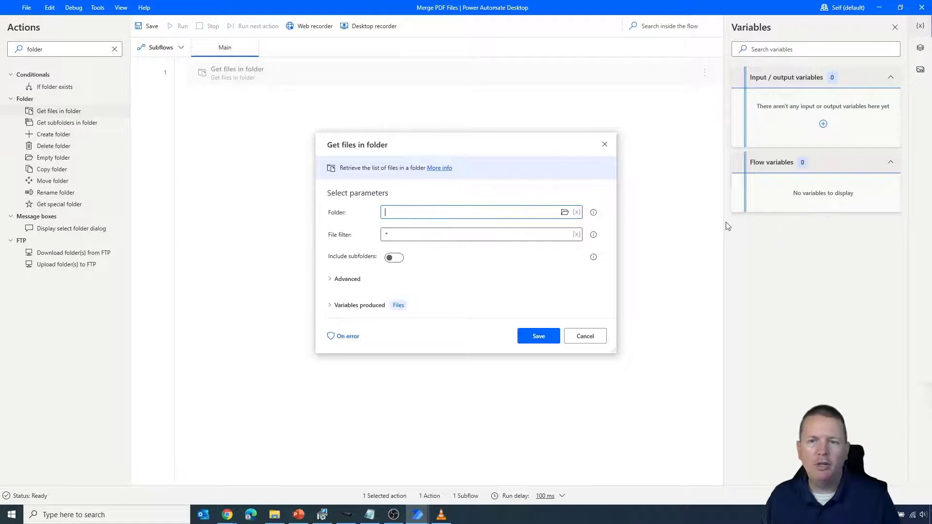
# Set the Get files in folder action's folder to C:\Classes\Robotic Process Automation in a Day\RPAInADay - Student\Student's package\lab manuals in pdf.
pyautogui.click(565, 212)
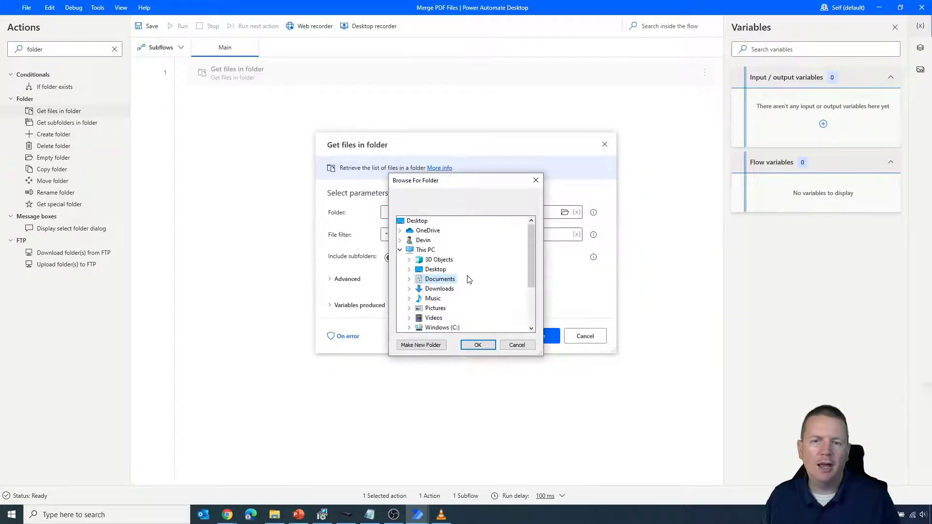
pyautogui.click(535, 182)
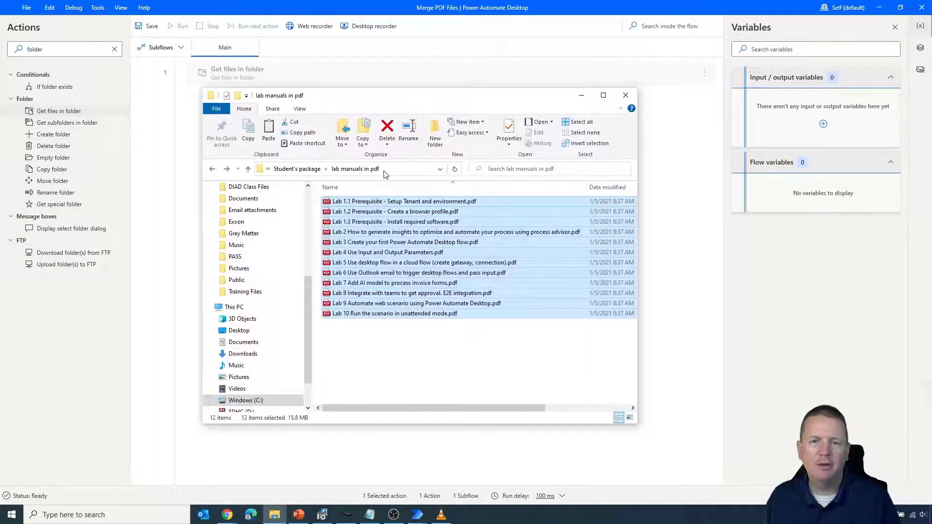
pyautogui.click(395, 171)
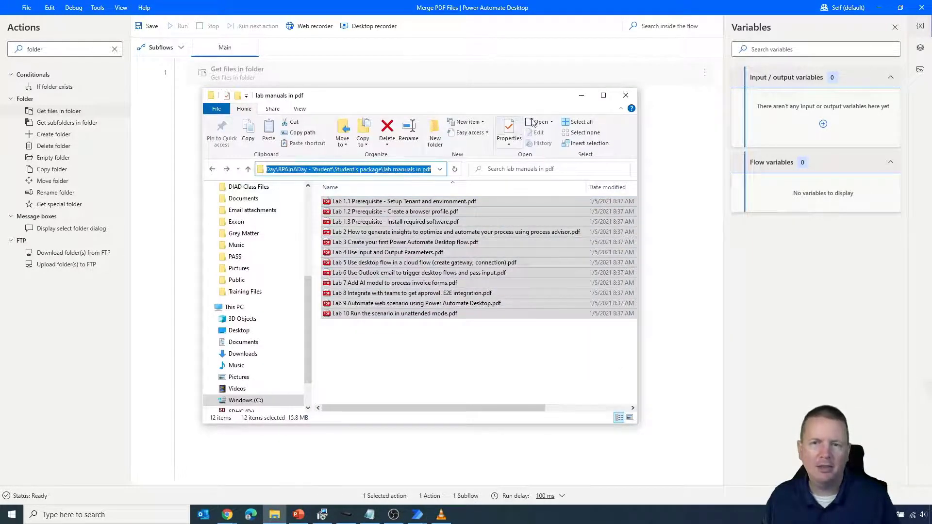
pyautogui.click(582, 95)
pyautogui.click(524, 212)
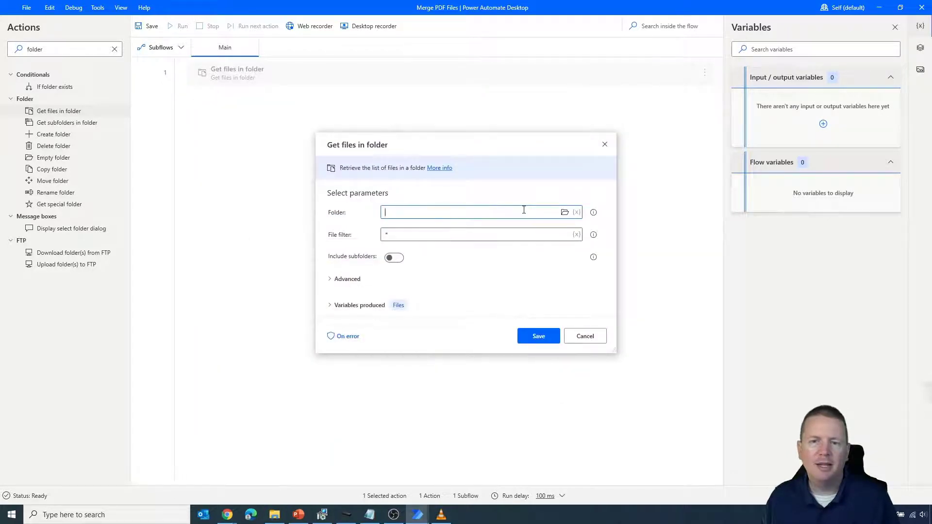
pyautogui.write("C:\\Classes\\Robotic Process Automation in a Day\\RPAInADay - Student\\Student's package\\lab manuals in pdf")
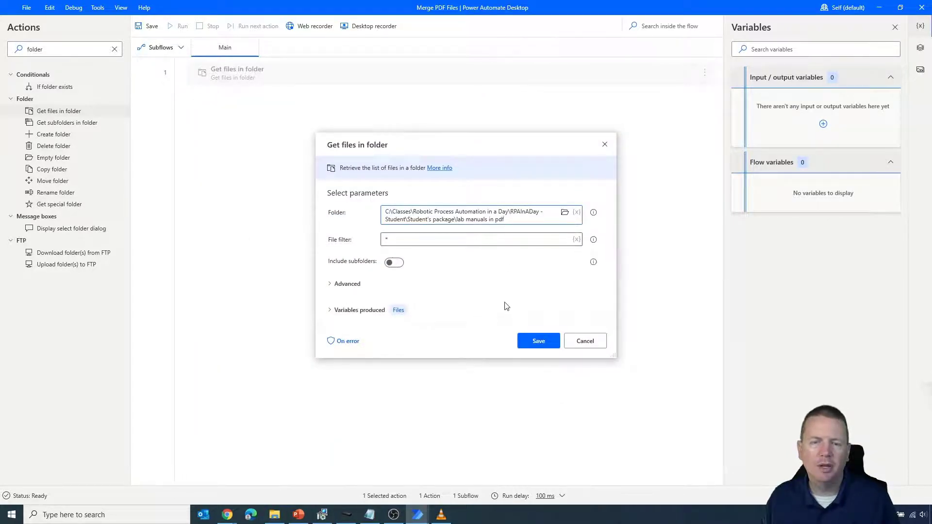
# Look over the action's advanced sorting options and try the option to include subfolders.
pyautogui.click(347, 284)
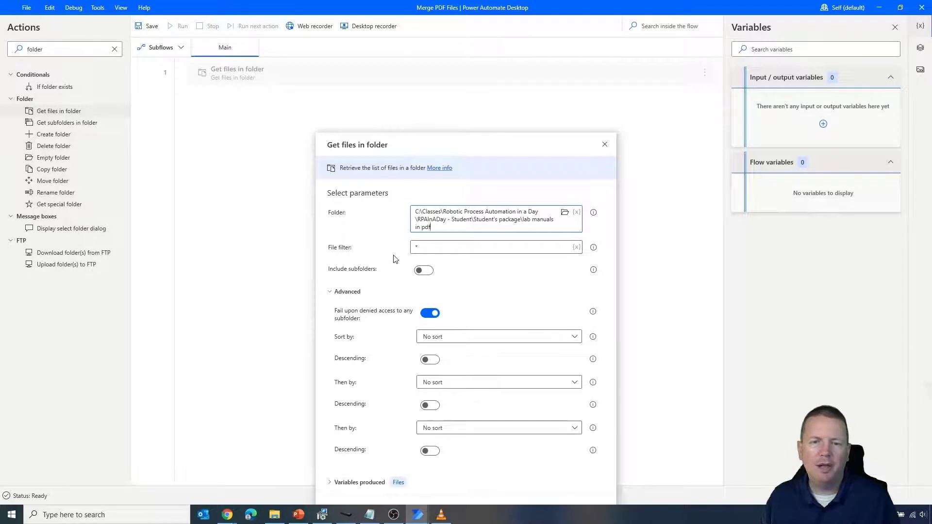
pyautogui.click(350, 291)
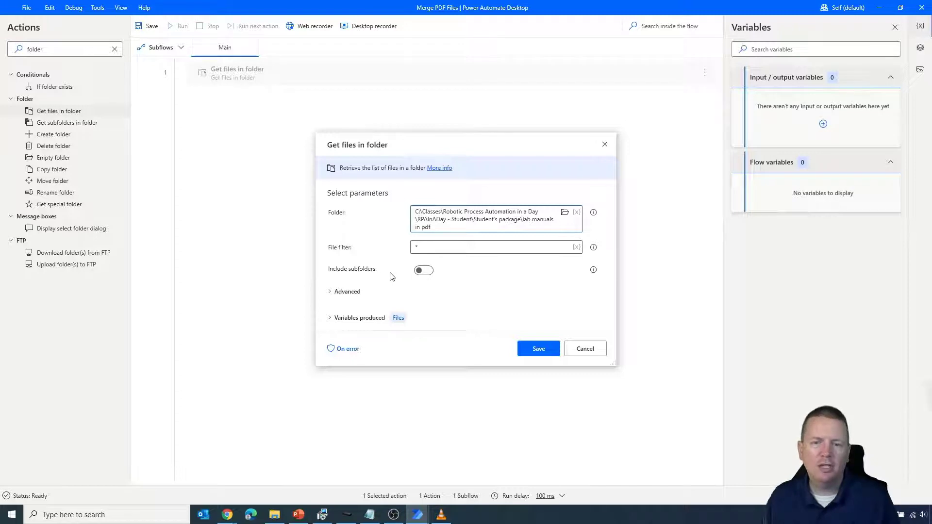
pyautogui.click(424, 270)
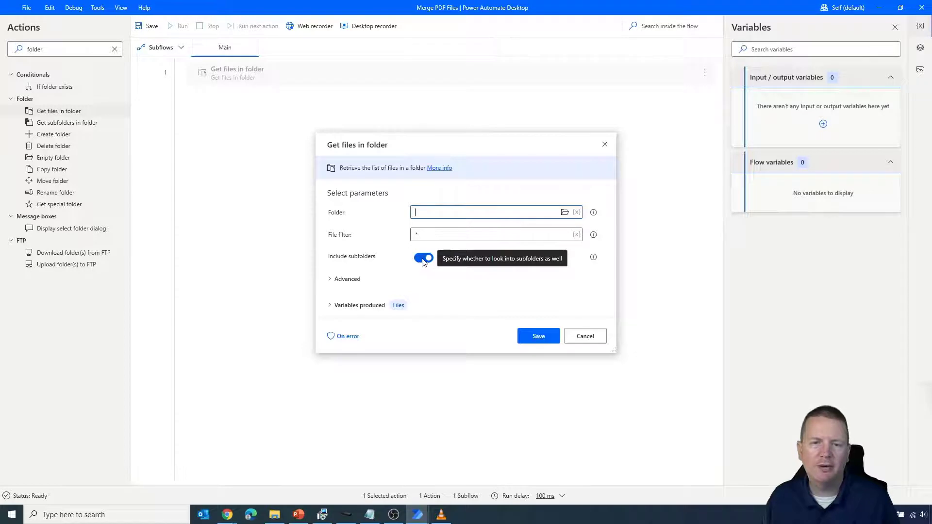
pyautogui.click(423, 261)
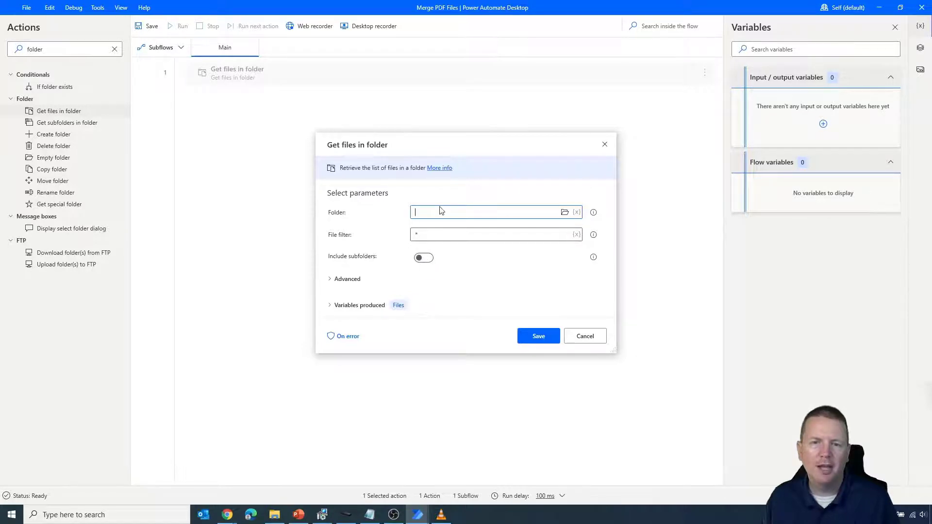
# Enter the copied path of the lab manuals in pdf folder again and save the Get files in folder action.
pyautogui.write("C:\\Classes\\Robotic Process Automation in a Day\\RPAInADay - Student\\Student's package\\lab manuals in pdf")
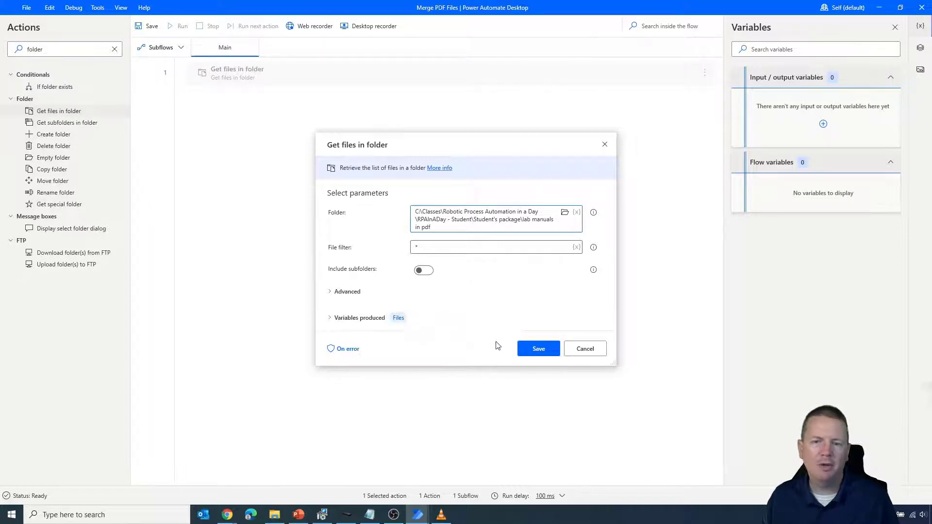
pyautogui.click(525, 350)
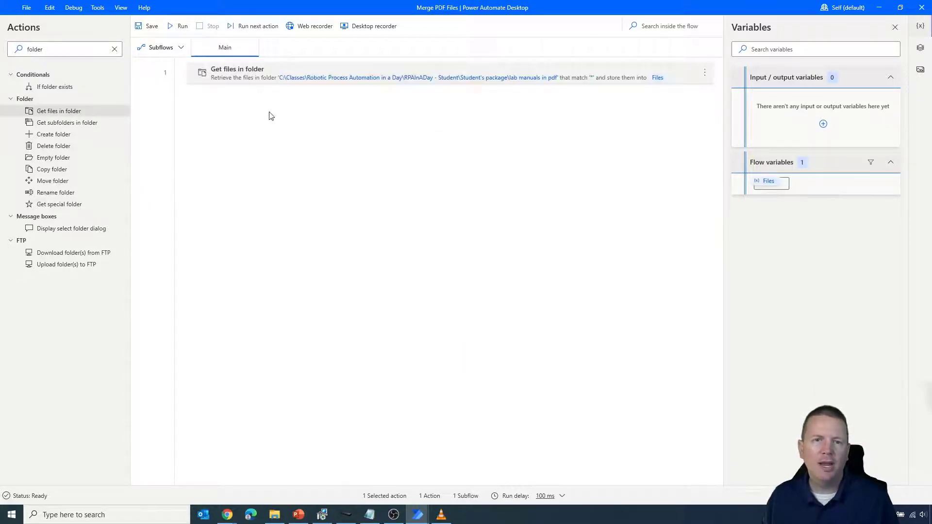
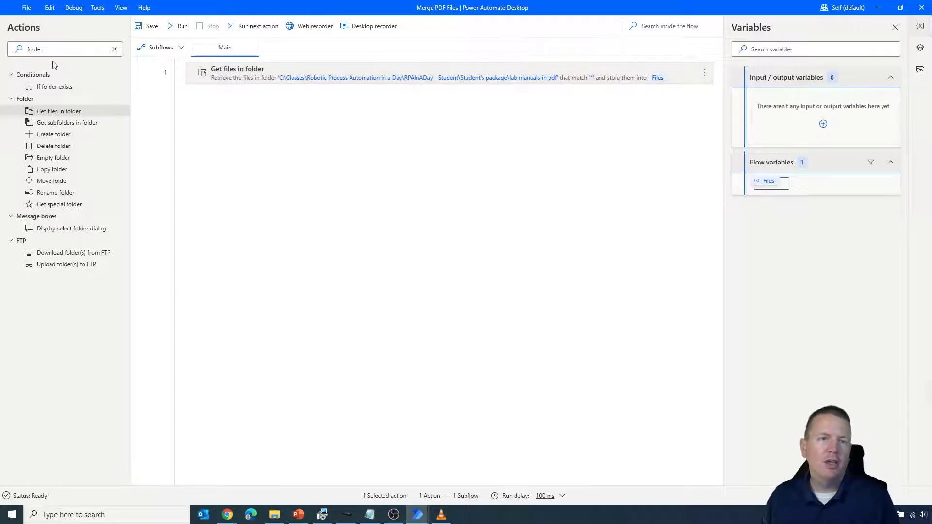
# Search the actions for "pdf", add Merge PDF files after Get files in folder, and set its PDF files to %Files%.
pyautogui.moveTo(15, 49)
pyautogui.mouseDown()
pyautogui.moveTo(23, 47)
pyautogui.moveTo(16, 48)
pyautogui.mouseUp()
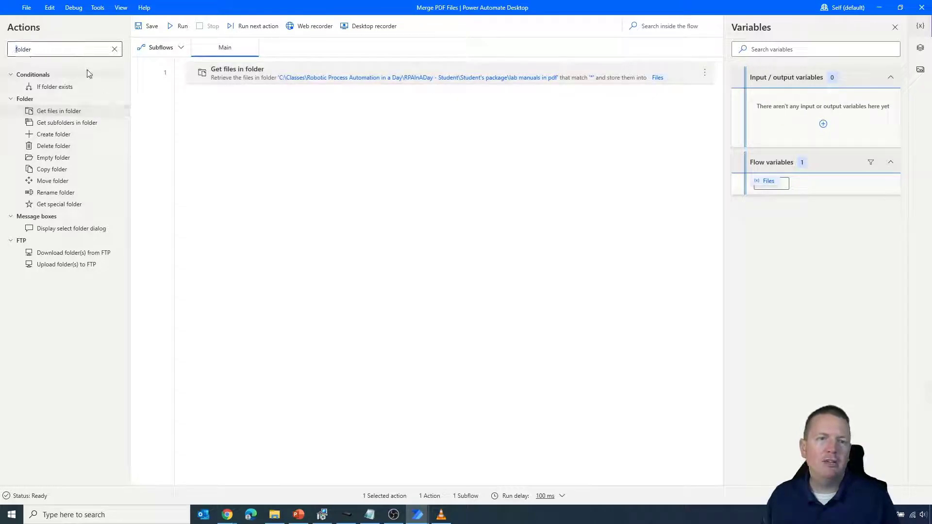
pyautogui.click(116, 50)
pyautogui.write('pdf')
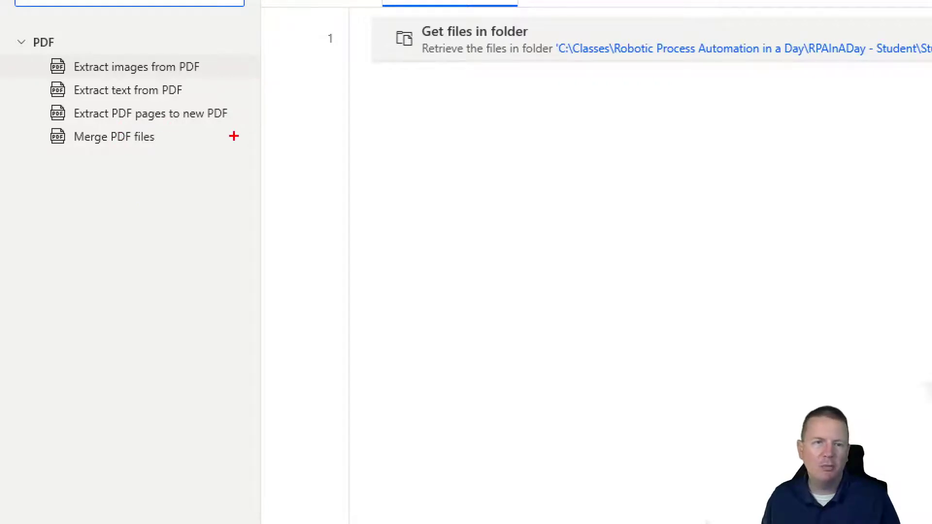
pyautogui.moveTo(159, 140); pyautogui.dragTo(189, 144)
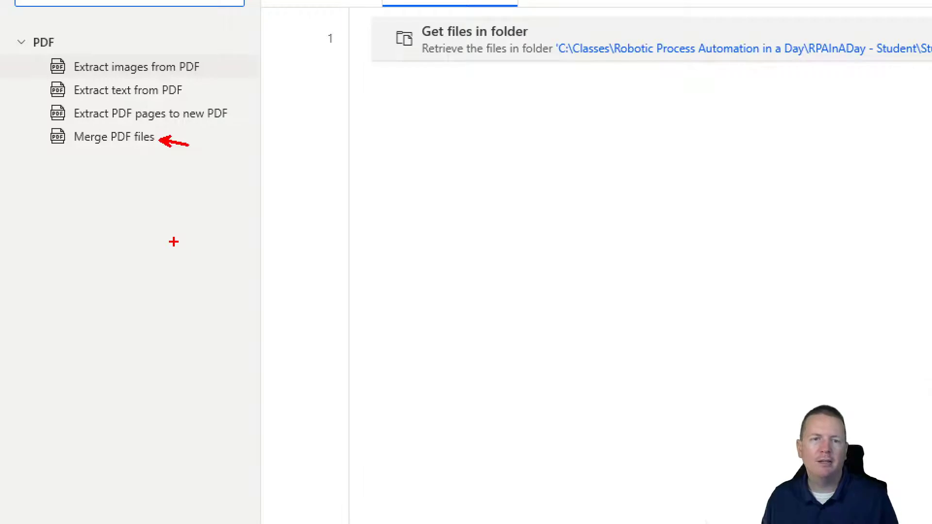
pyautogui.press('Escape')
pyautogui.moveTo(56, 125); pyautogui.dragTo(224, 128)
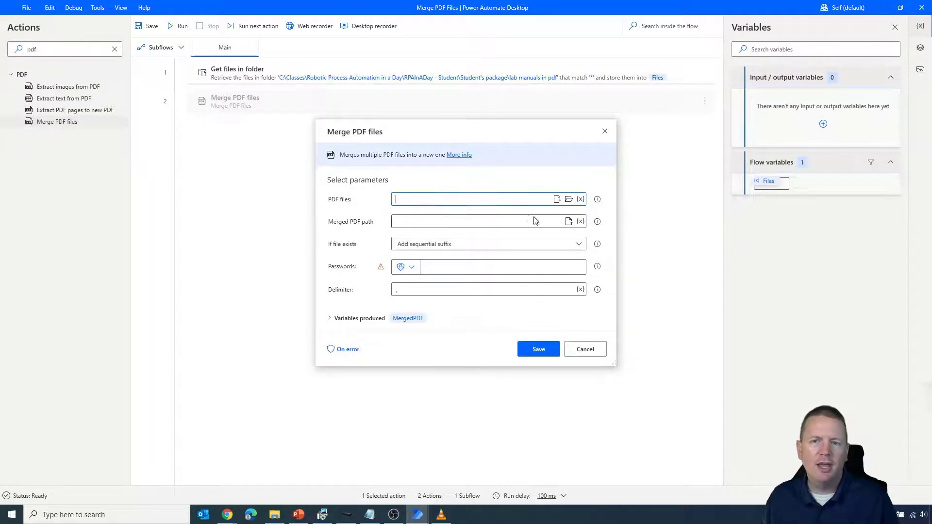
pyautogui.click(580, 200)
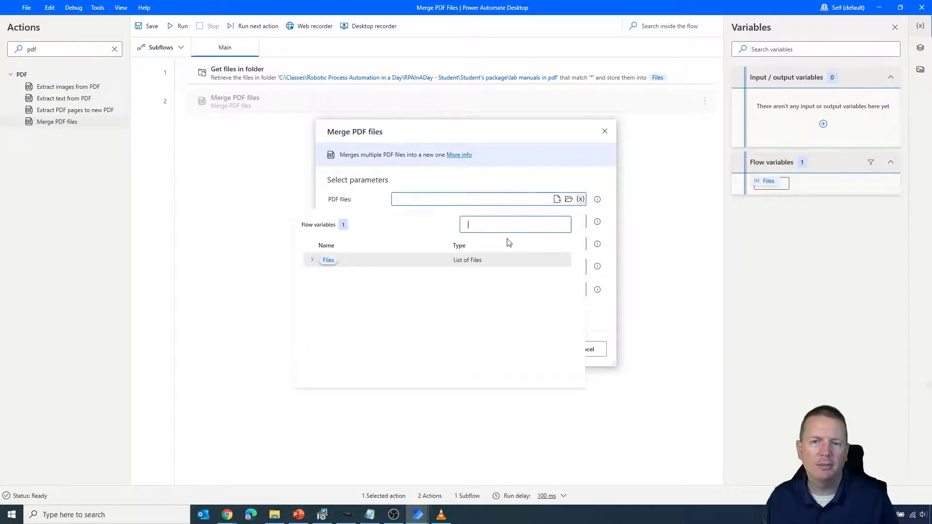
pyautogui.click(328, 261)
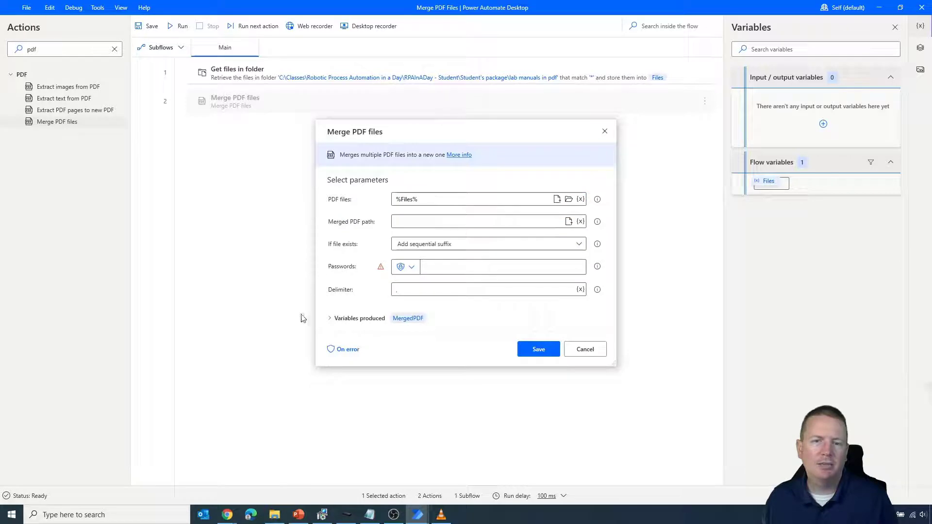
# Start choosing the merged PDF path and copy the path of the Student's package folder from File Explorer.
pyautogui.click(403, 224)
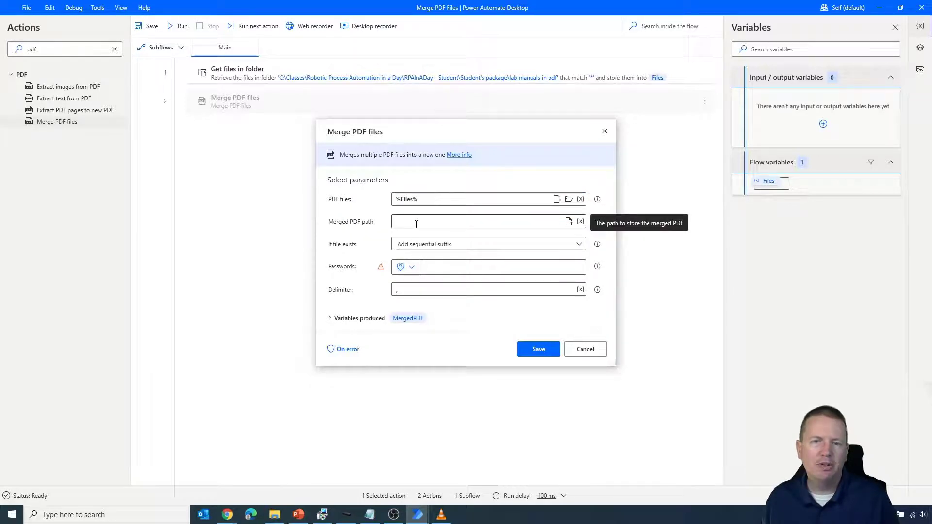
pyautogui.click(568, 222)
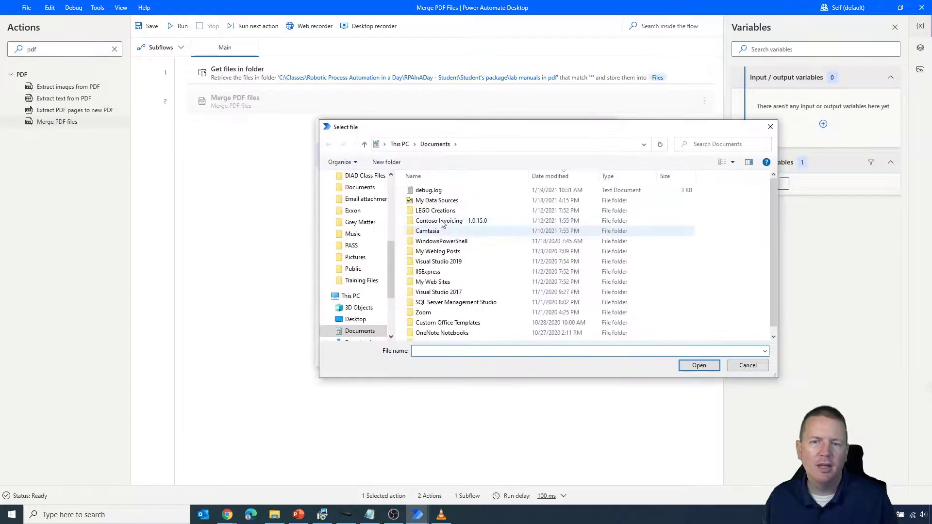
pyautogui.click(274, 515)
pyautogui.click(400, 170)
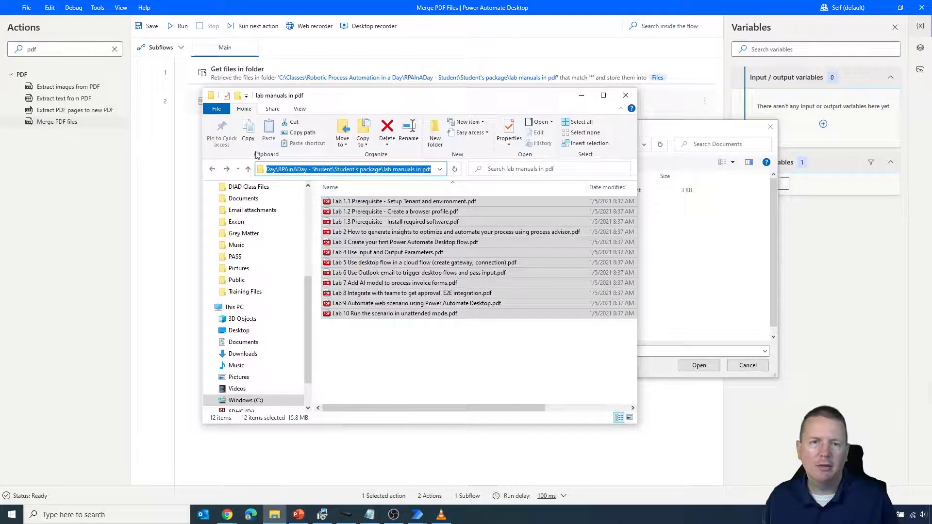
pyautogui.click(248, 170)
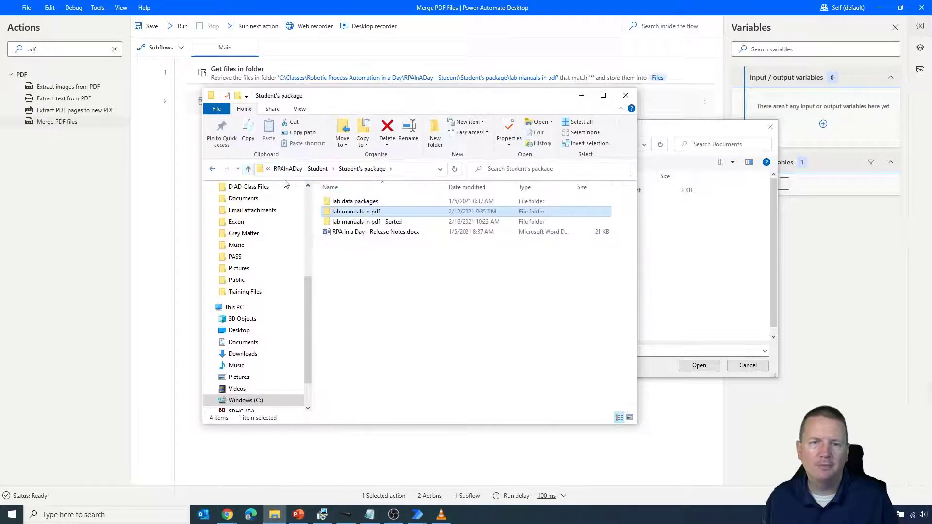
pyautogui.click(405, 169)
pyautogui.hotkey('ctrl', 'c')
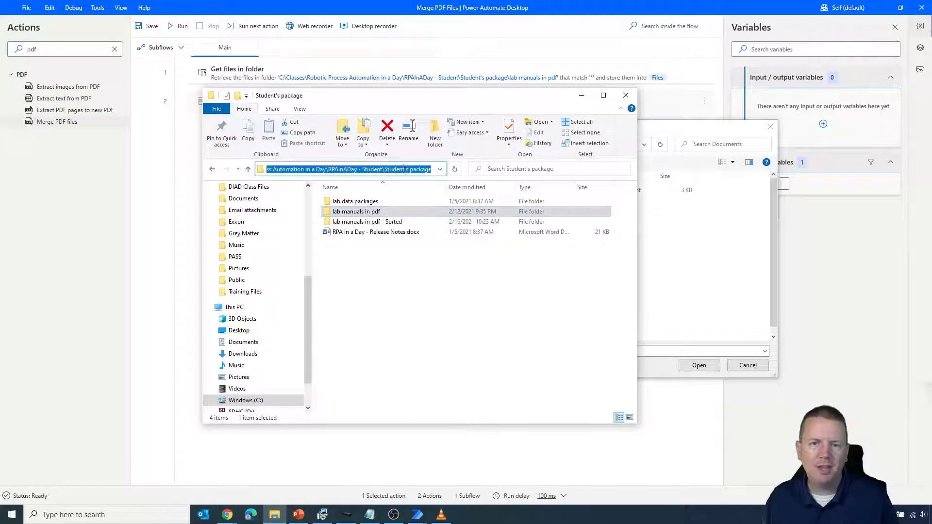
# Set the merged PDF path to a file named Combined PDF Labs in the copied Student's package folder.
pyautogui.click(650, 131)
pyautogui.click(540, 148)
pyautogui.hotkey('ctrl', 'v')
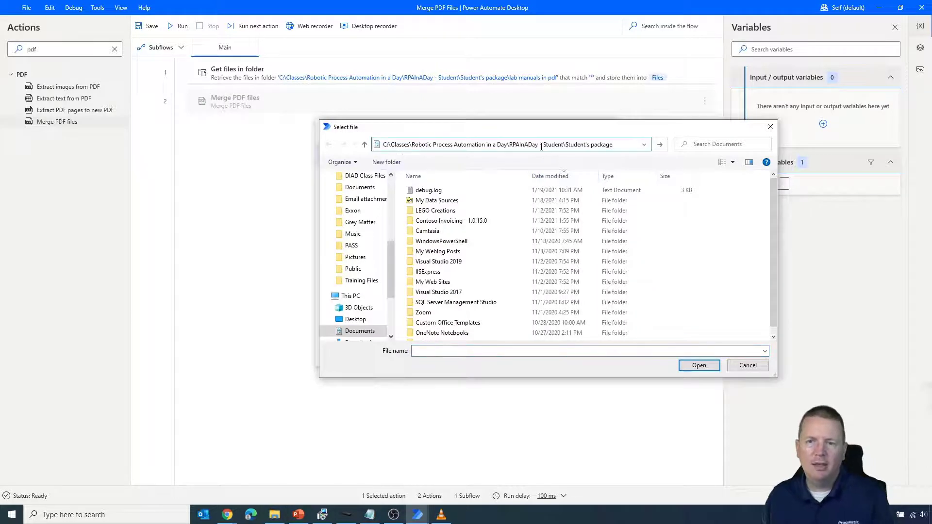
pyautogui.press('Return')
pyautogui.click(534, 350)
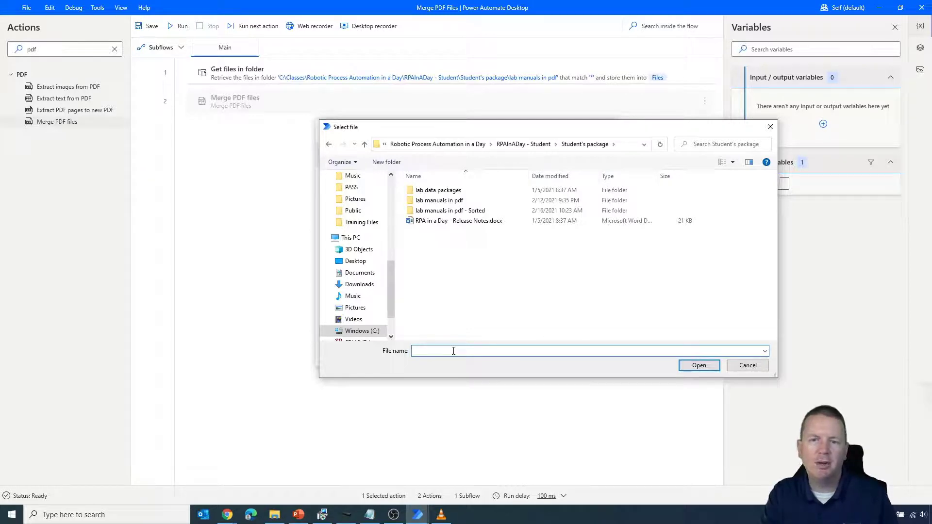
pyautogui.write('Combined PDF Labs')
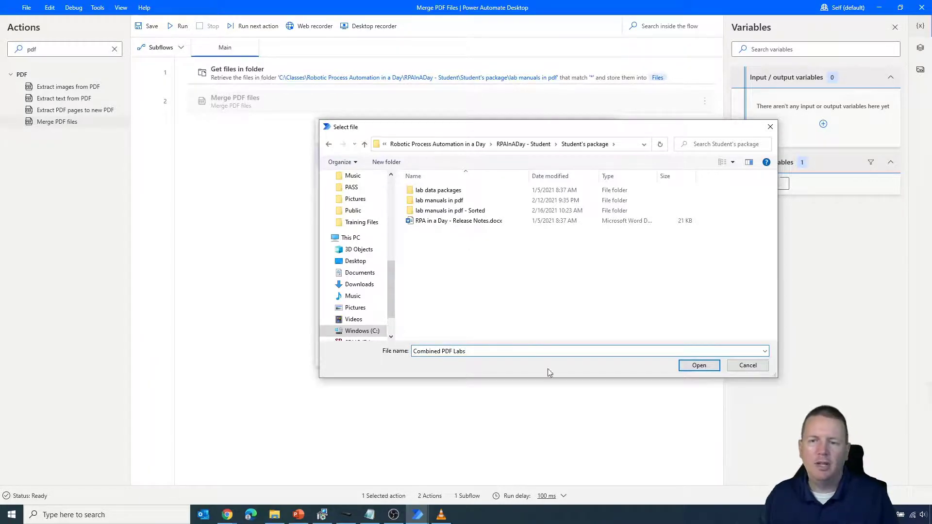
pyautogui.click(698, 366)
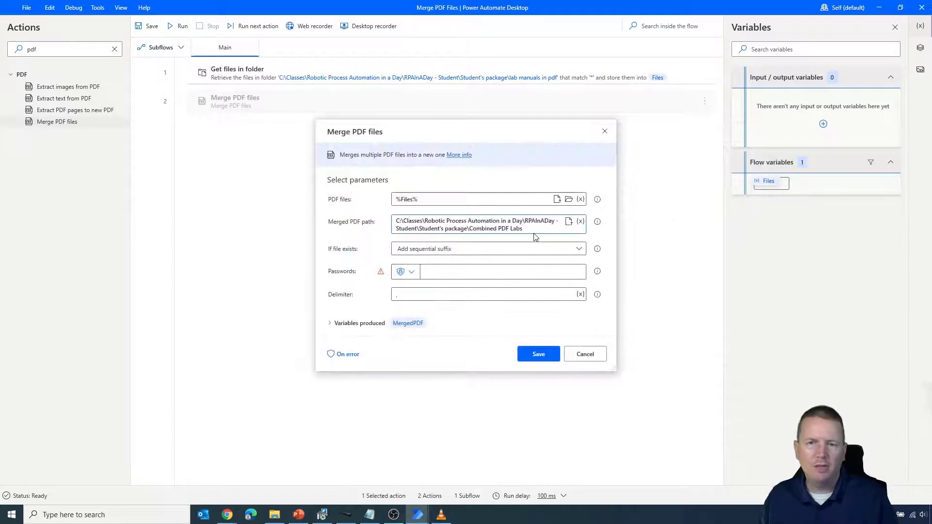
# Set the merged PDF path to Merged Labs.pdf in the Student's package folder and save the Merge PDF files action.
pyautogui.click(568, 222)
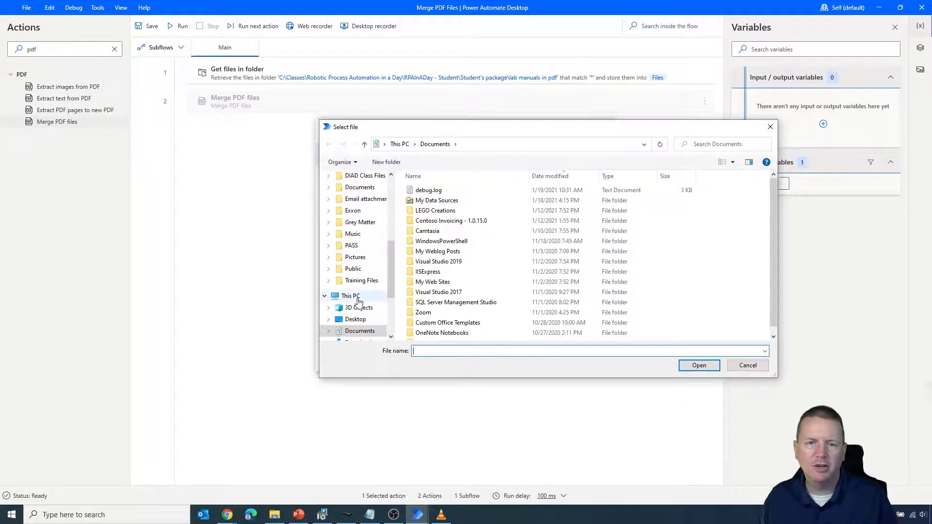
pyautogui.click(364, 144)
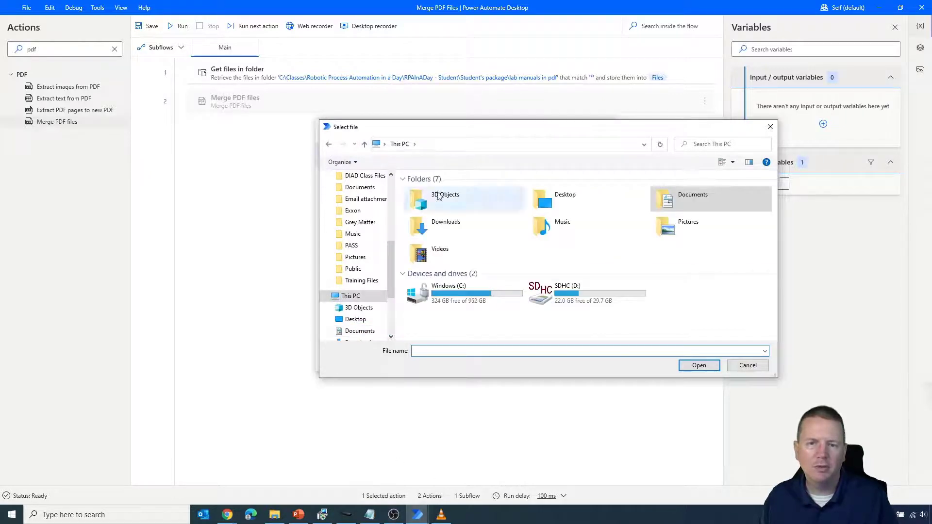
pyautogui.click(442, 144)
pyautogui.hotkey('ctrl', 'v')
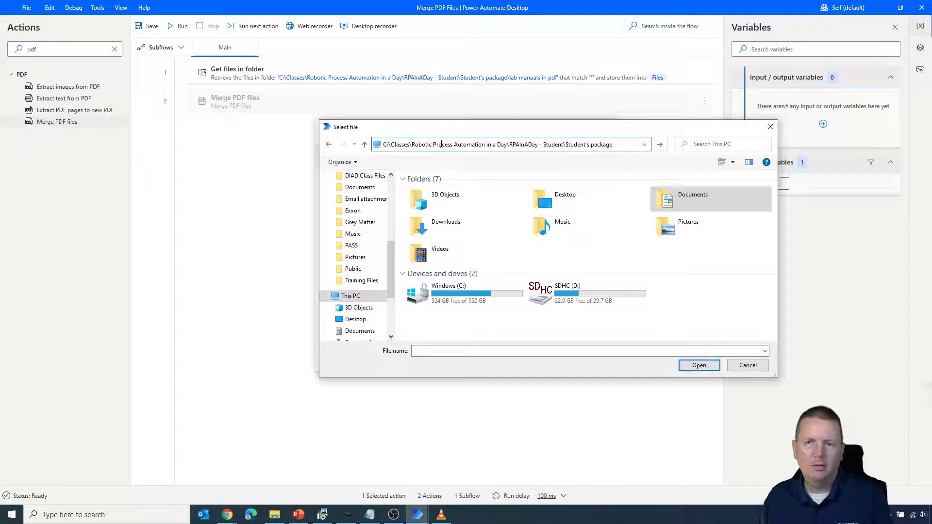
pyautogui.press('BackSpace')
pyautogui.click(478, 153)
pyautogui.click(505, 351)
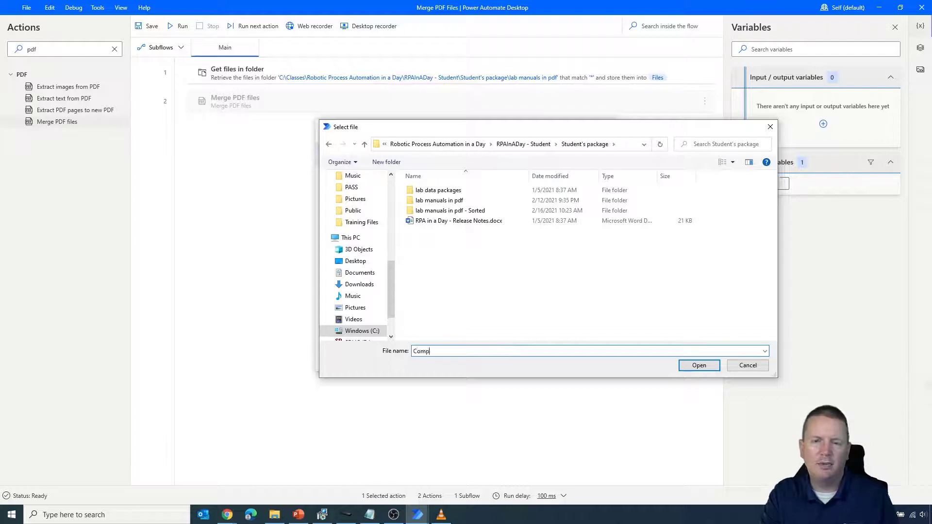
pyautogui.write('Merg')
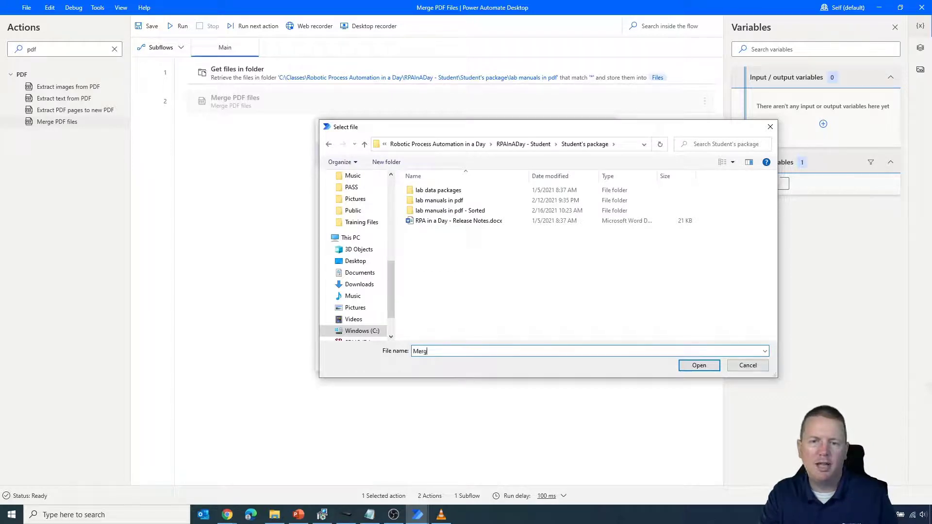
pyautogui.write('ed Labs.pdf')
pyautogui.click(705, 367)
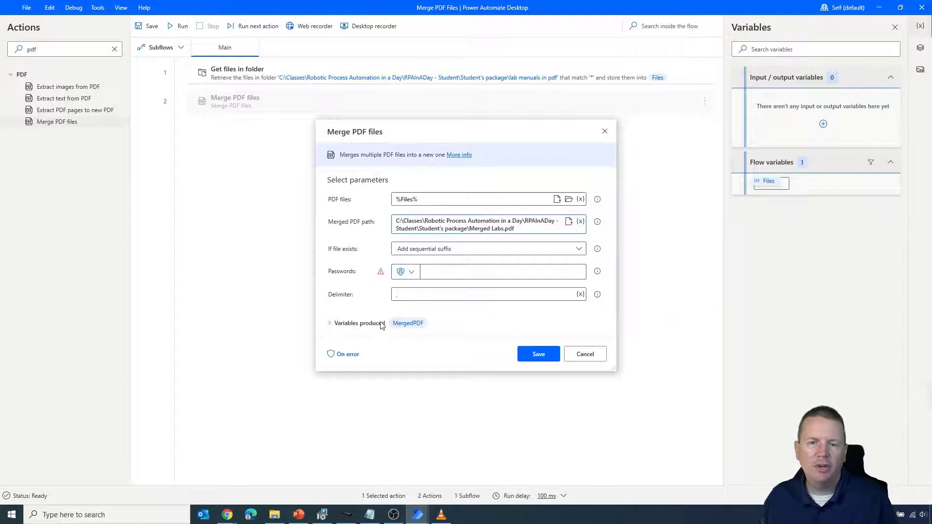
pyautogui.click(547, 356)
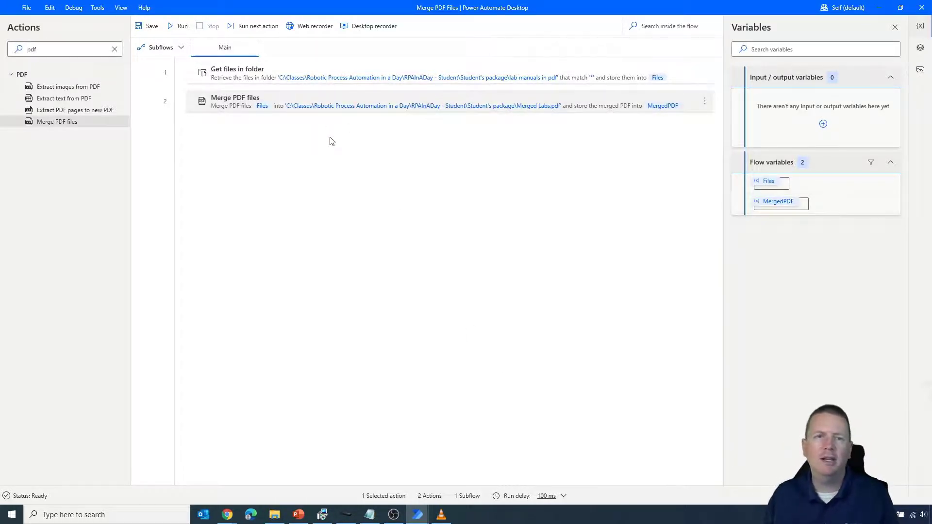
# Save the Merge PDF Files flow and run it.
pyautogui.click(147, 27)
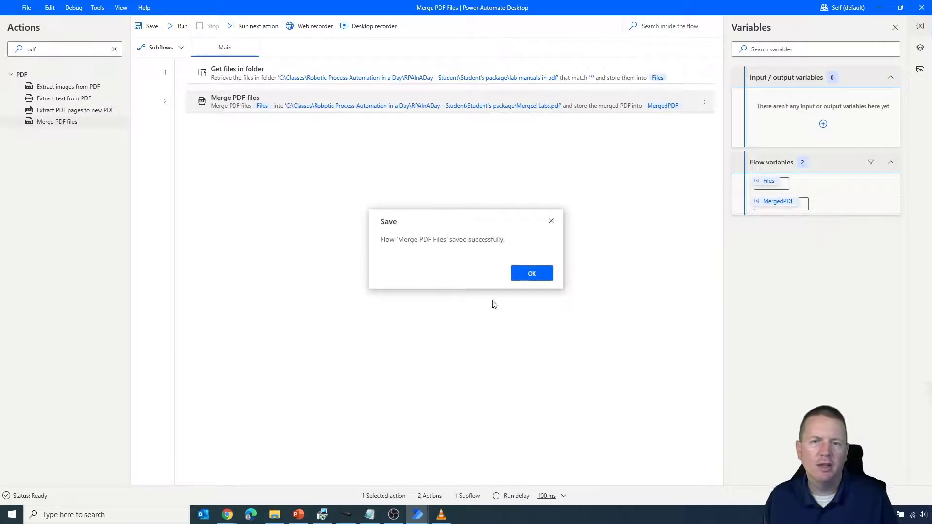
pyautogui.click(524, 277)
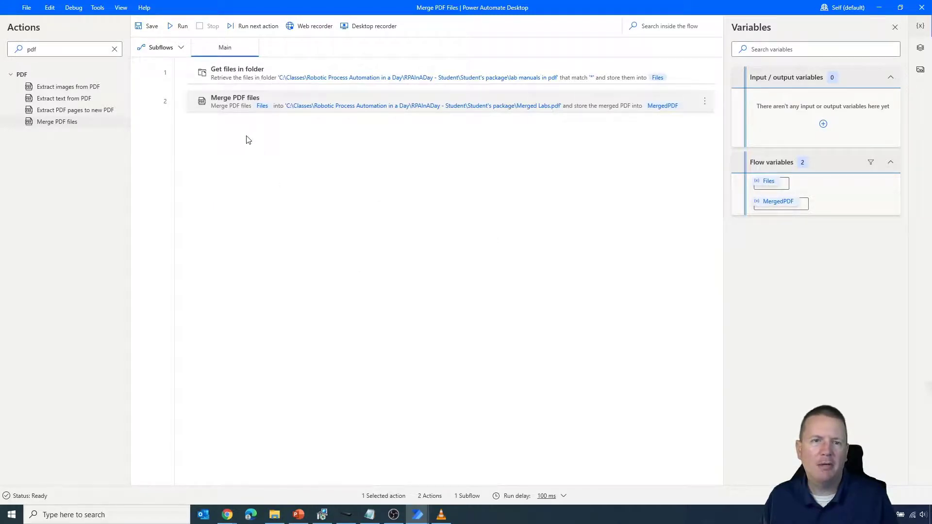
pyautogui.click(182, 27)
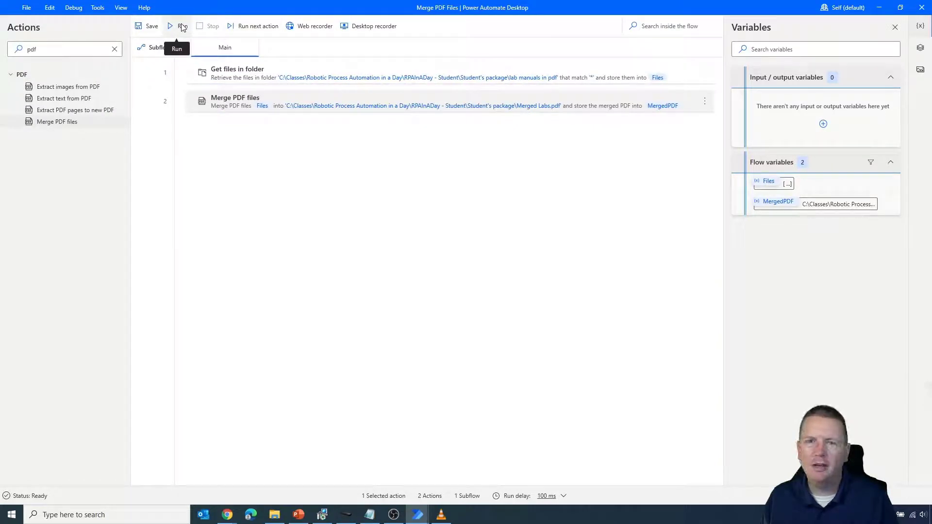
# Open Merged Labs.pdf from the Student's package folder in File Explorer and examine the lab order in its first and last pages.
pyautogui.click(273, 517)
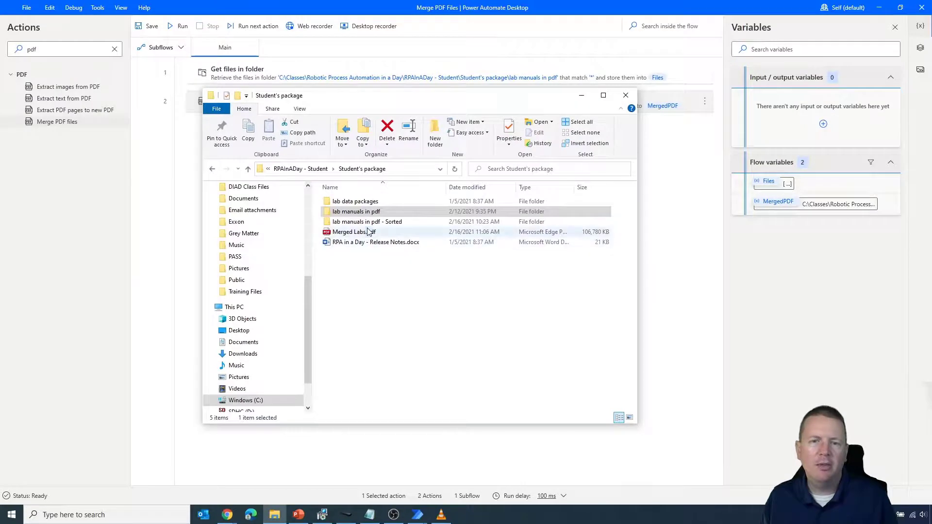
pyautogui.doubleClick(368, 232)
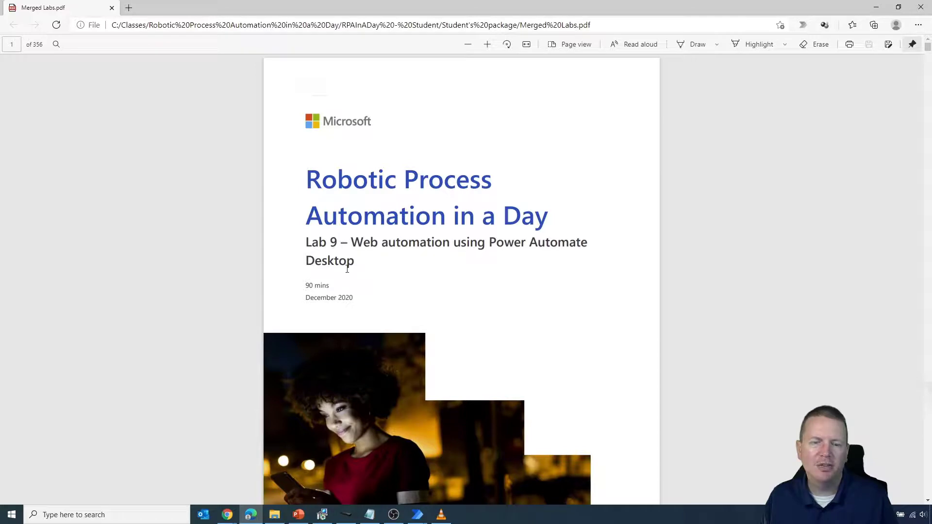
pyautogui.scroll(-20, 347, 269)
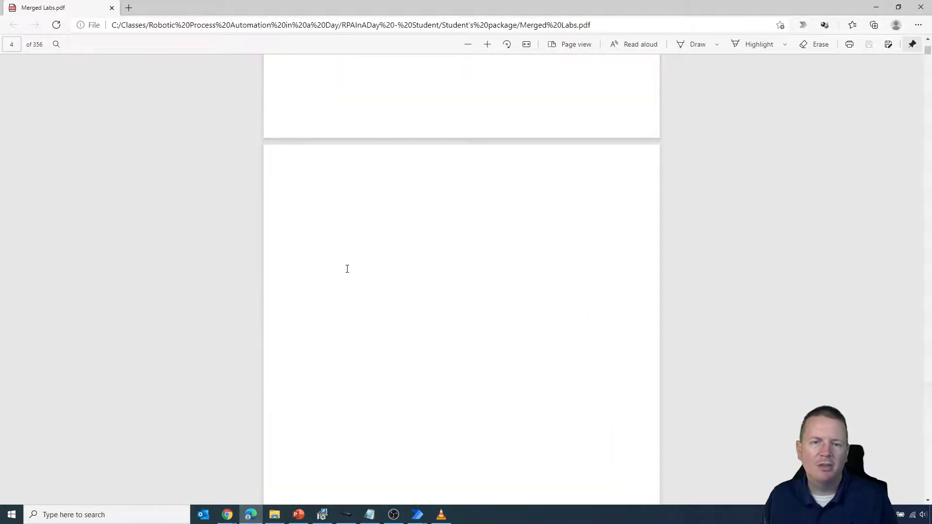
pyautogui.scroll(-20, 347, 268)
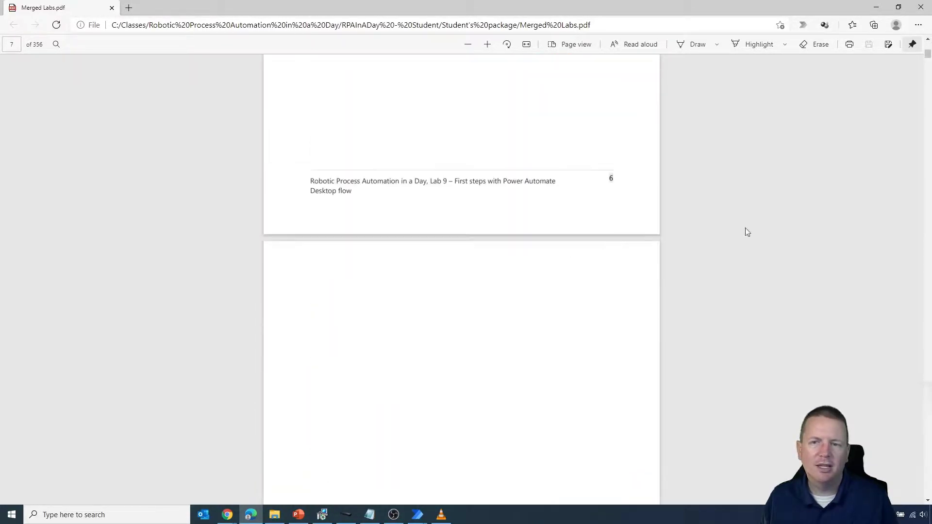
pyautogui.scroll(-20, 906, 78)
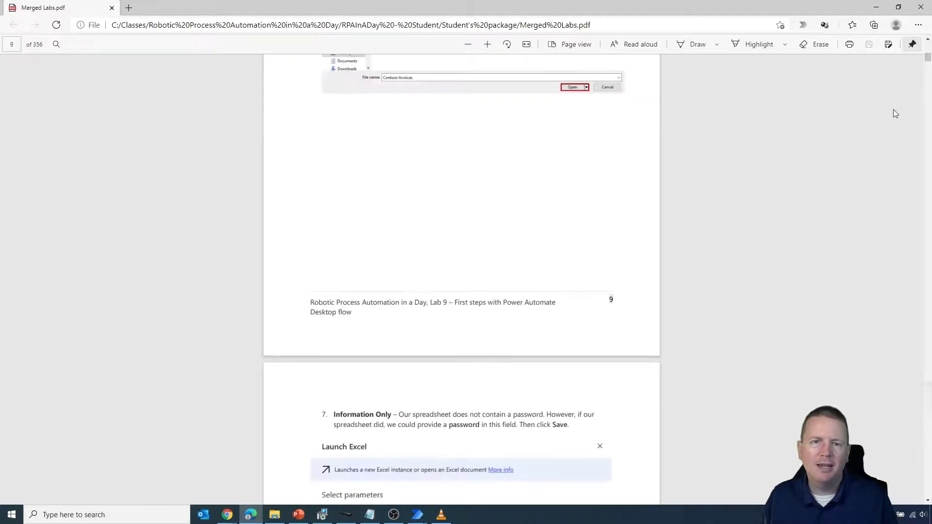
pyautogui.scroll(-20, 836, 191)
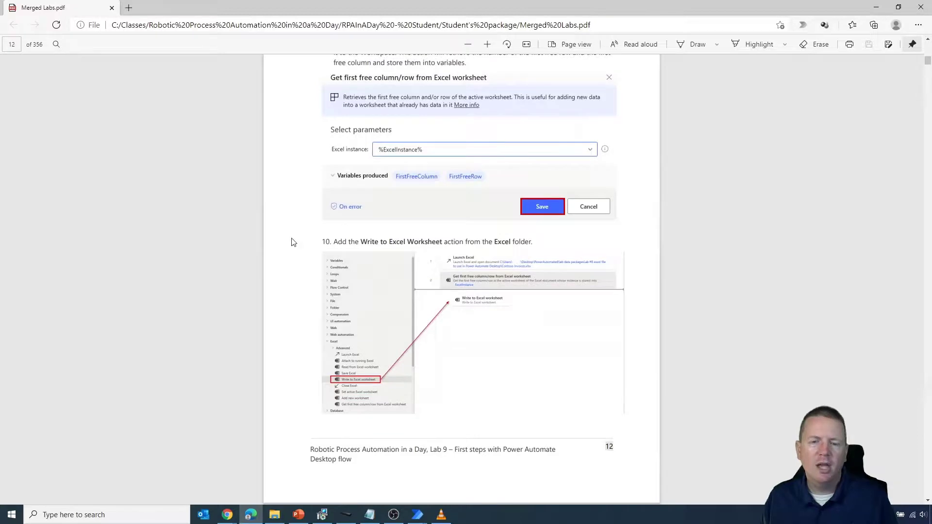
pyautogui.moveTo(929, 64); pyautogui.dragTo(913, 493)
pyautogui.scroll(15, 635, 332)
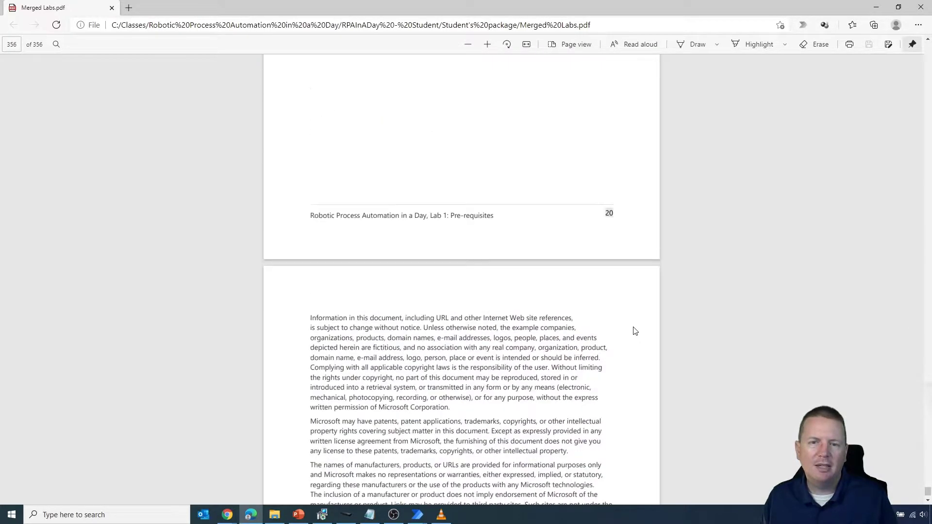
pyautogui.scroll(10, 635, 331)
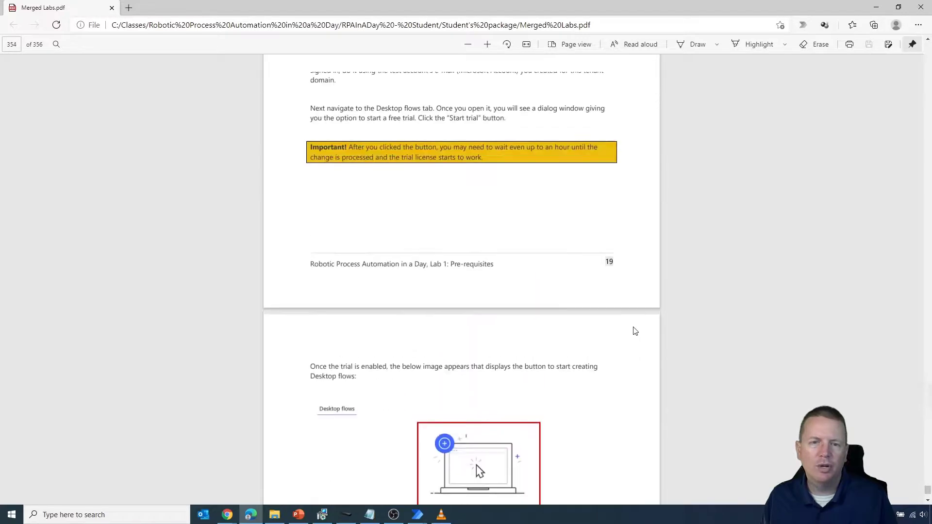
pyautogui.scroll(8, 635, 331)
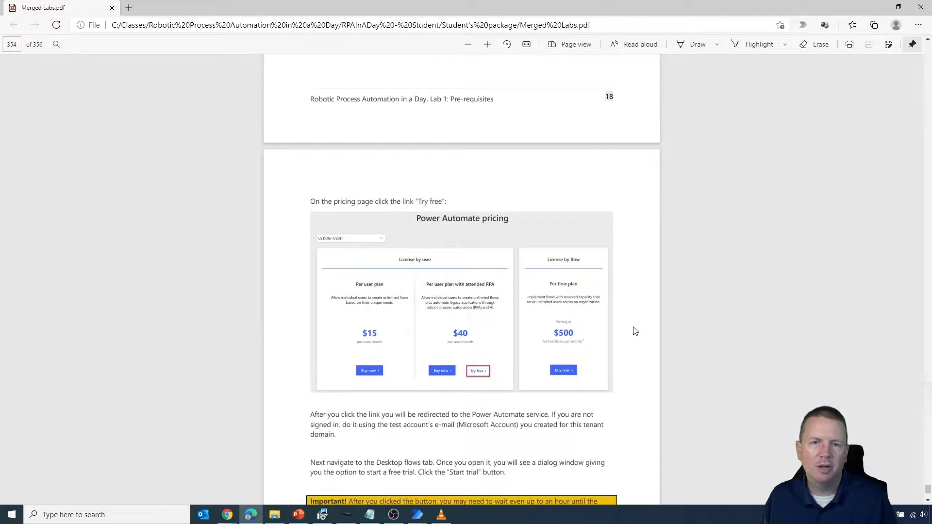
# Close Merged Labs.pdf and copy the path of the folder "lab manuals in pdf - Sorted" in File Explorer.
pyautogui.scroll(10, 635, 332)
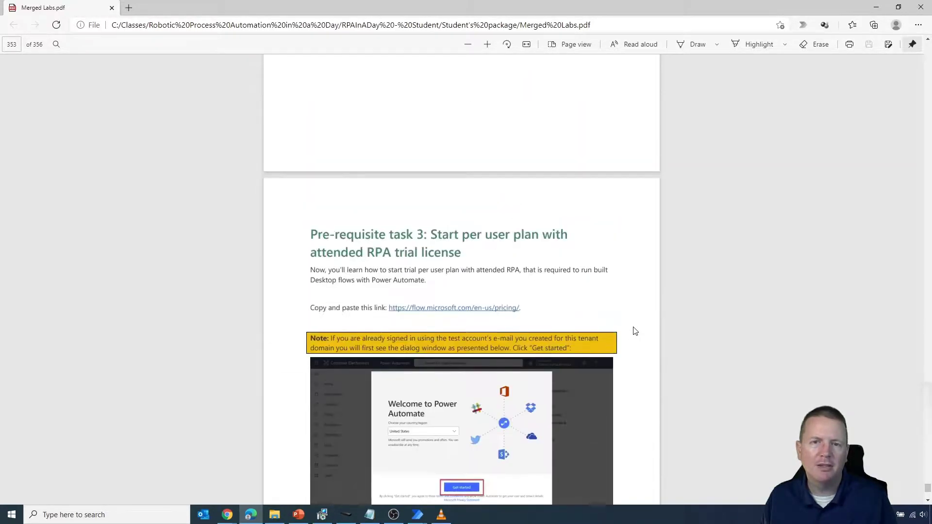
pyautogui.click(921, 9)
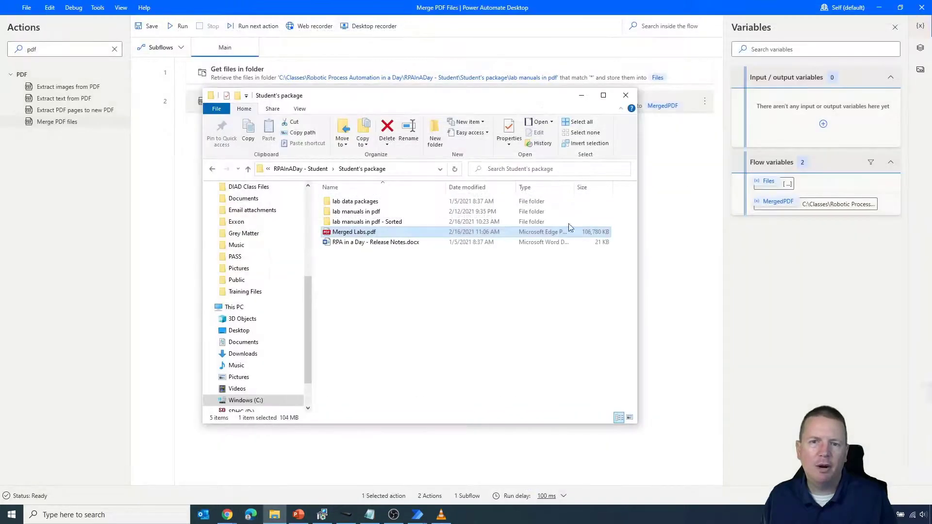
pyautogui.click(375, 222)
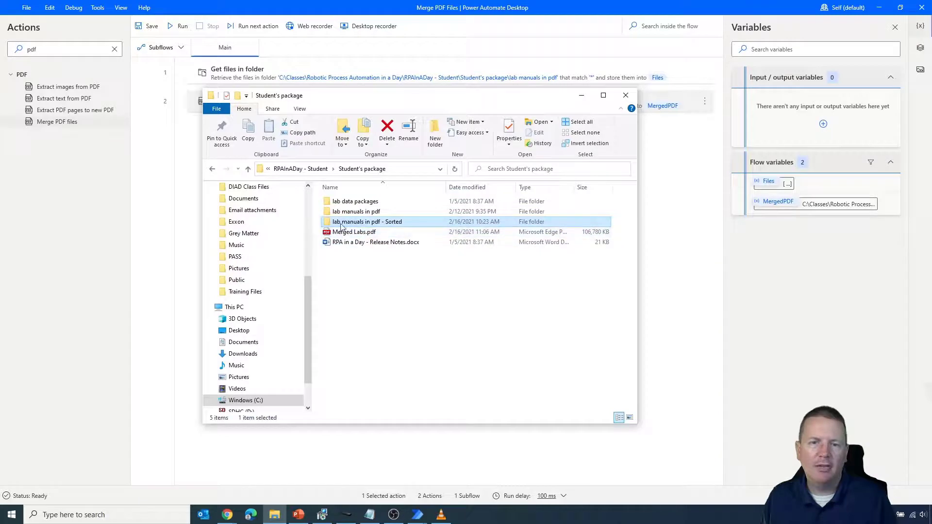
pyautogui.doubleClick(367, 222)
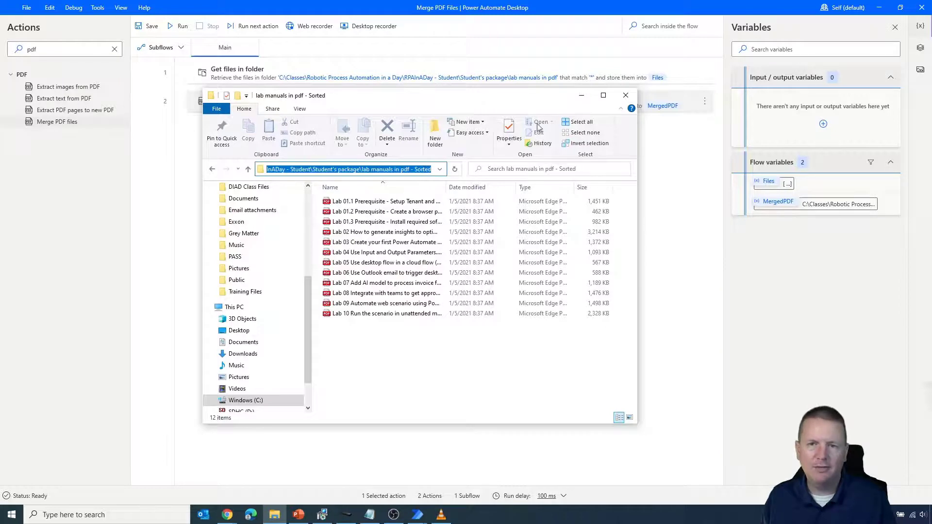
pyautogui.click(582, 95)
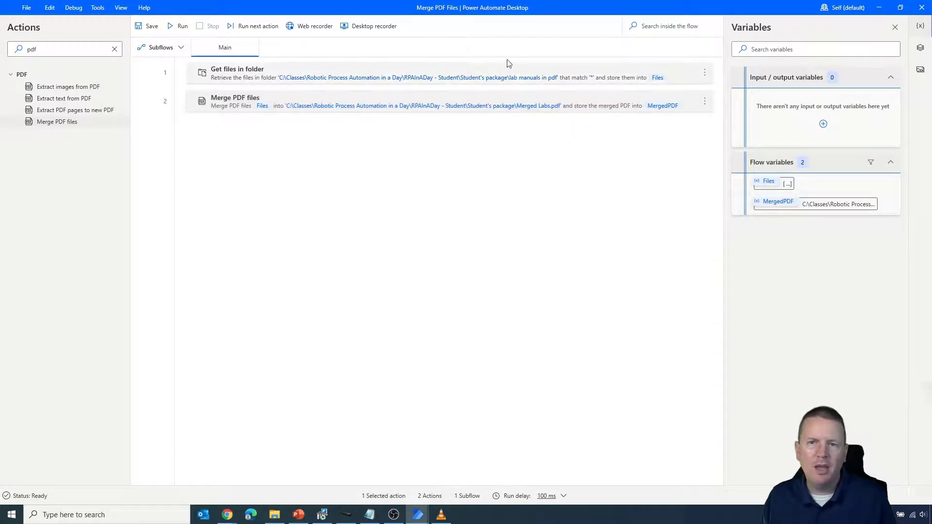
# Set the folder of the Get files in folder action to the copied "lab manuals in pdf - Sorted" path and save the action.
pyautogui.doubleClick(682, 72)
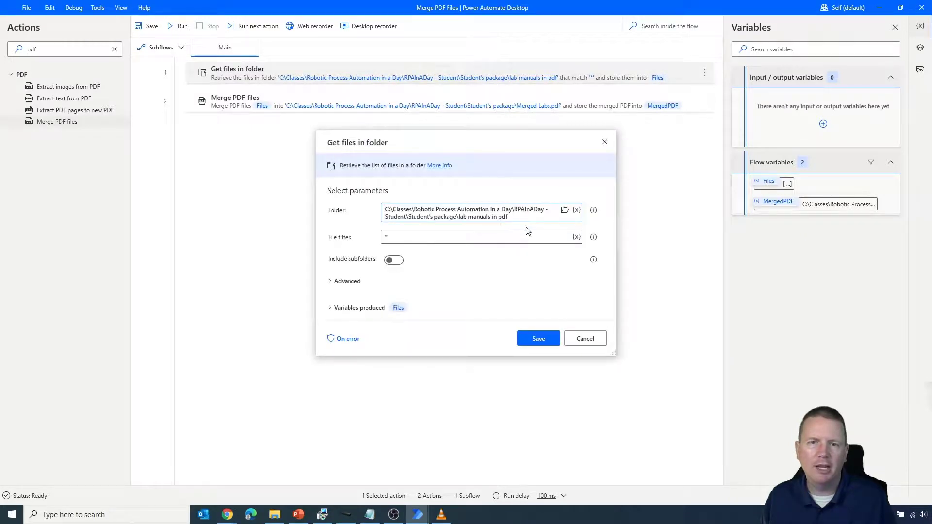
pyautogui.hotkey('ctrl', 'a')
pyautogui.hotkey('ctrl', 'v')
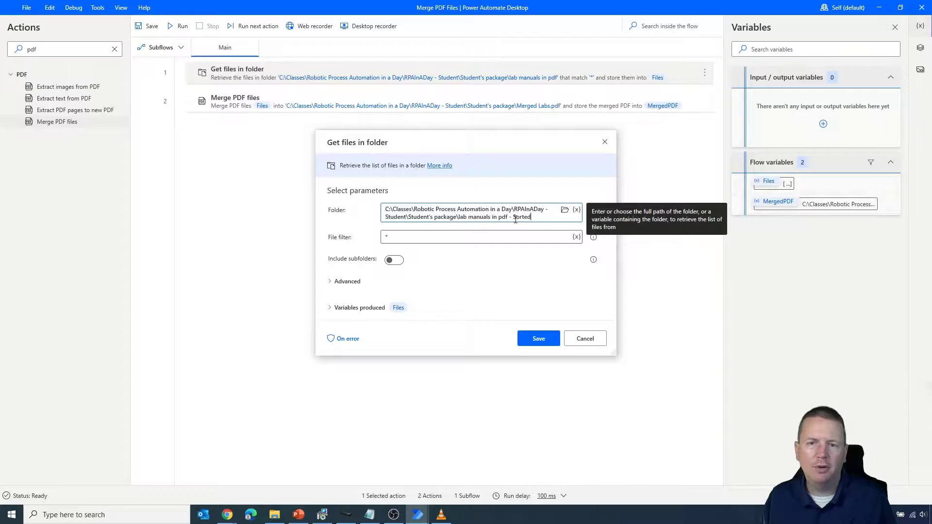
pyautogui.click(533, 345)
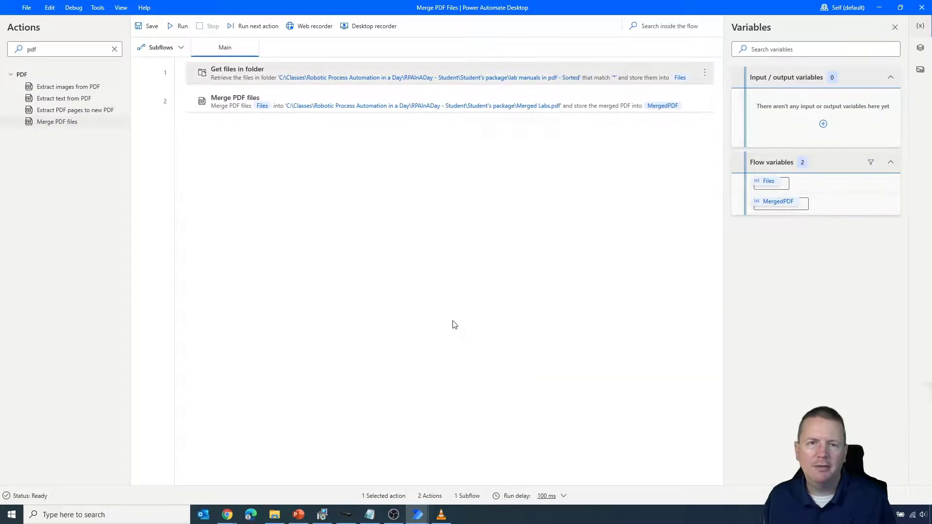
# Change the merged PDF path's file name to "Merged Labs - Sorted.pdf" and save the Merge PDF files action.
pyautogui.doubleClick(534, 104)
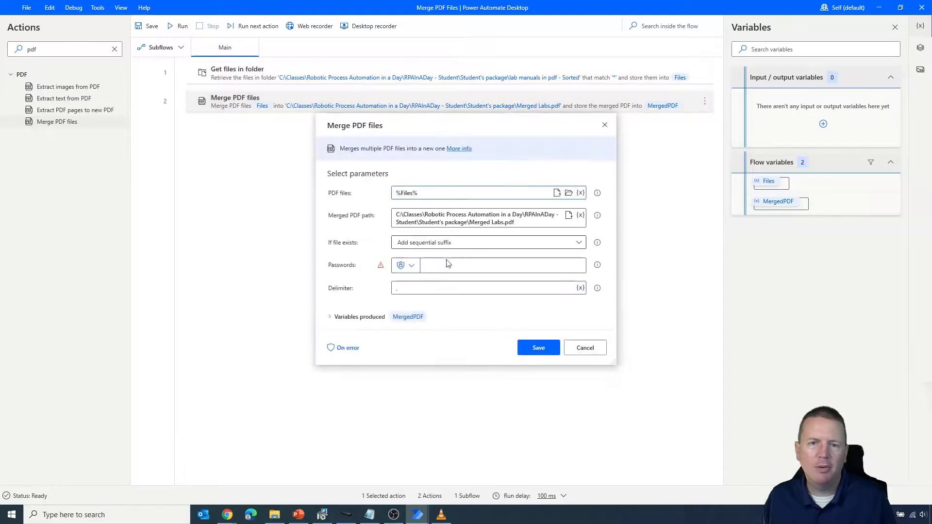
pyautogui.click(505, 222)
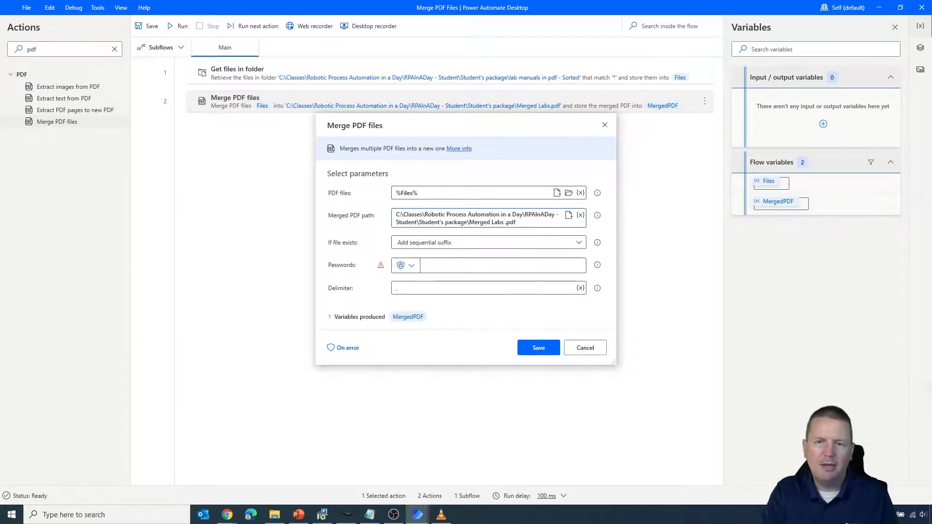
pyautogui.write('- Sorted')
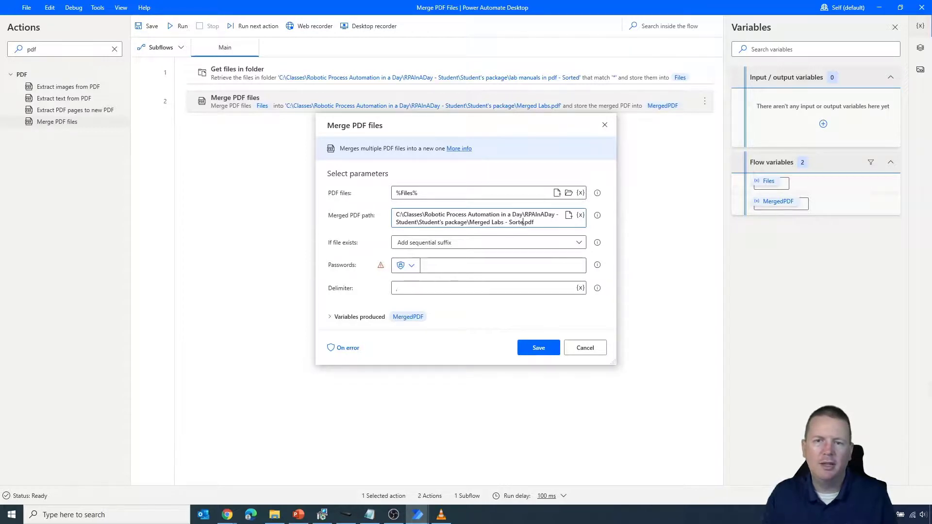
pyautogui.click(543, 347)
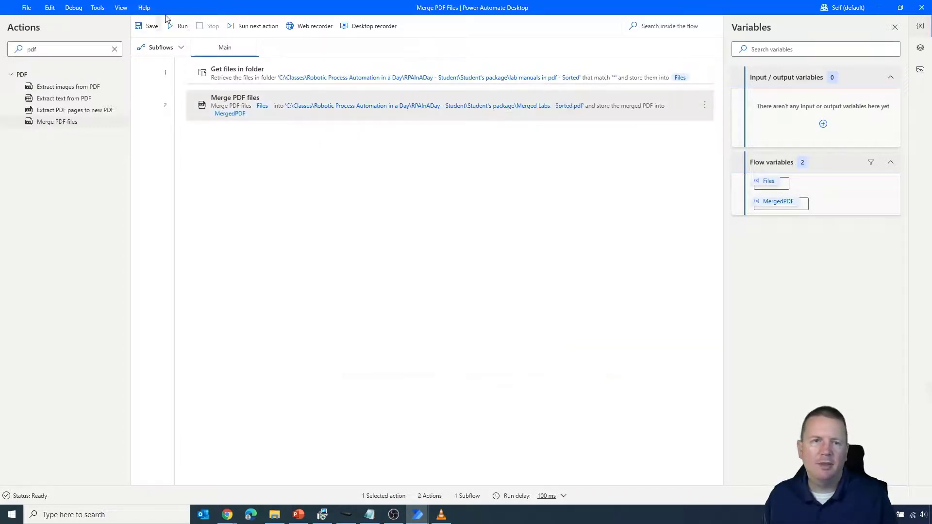
# Save the edited Merge PDF Files flow and run it on the sorted lab manuals.
pyautogui.click(147, 25)
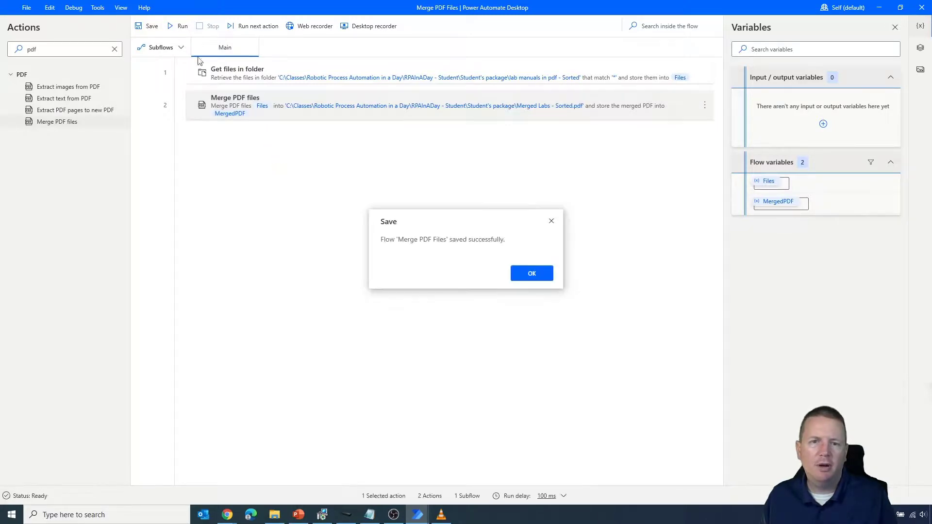
pyautogui.click(533, 274)
pyautogui.click(178, 28)
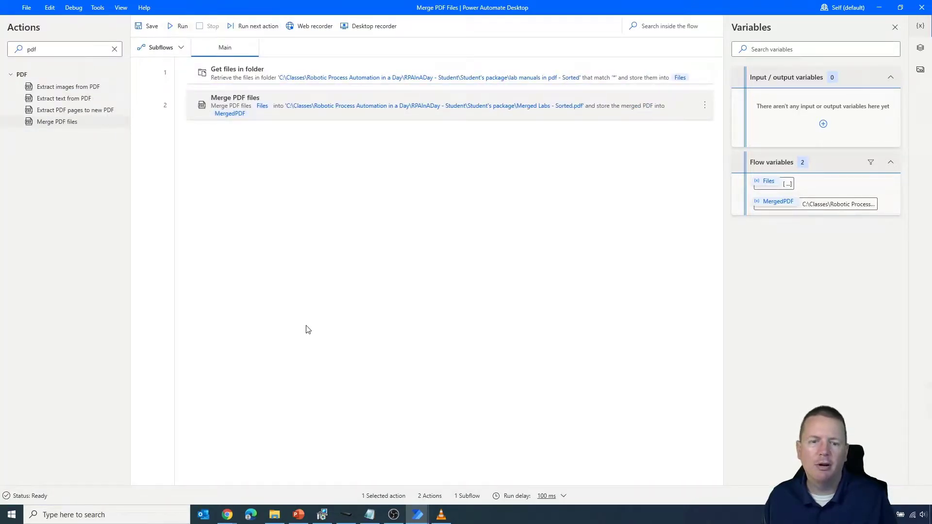
# Open "Merged Labs - Sorted.pdf" from the Student's package folder in File Explorer, examine its lab order, and return to the flow in Power Automate Desktop.
pyautogui.click(279, 518)
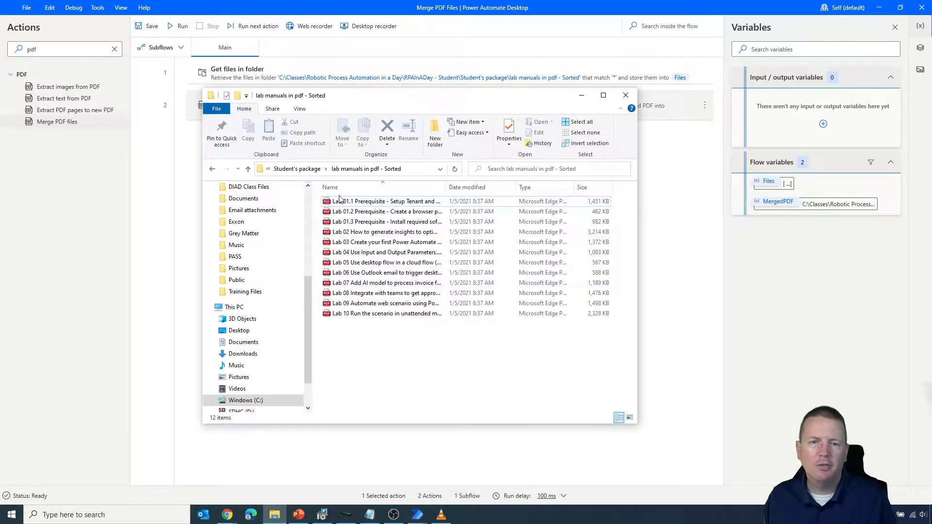
pyautogui.click(301, 169)
pyautogui.click(340, 232)
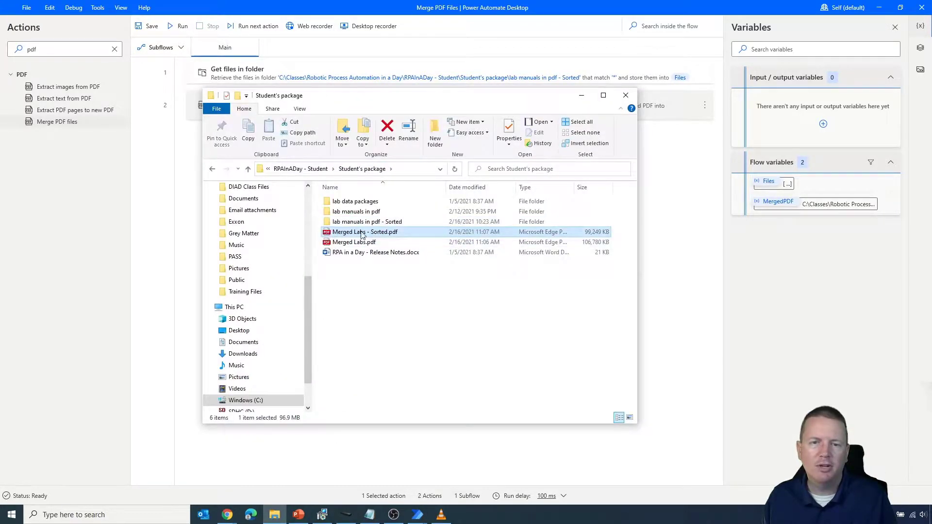
pyautogui.doubleClick(384, 232)
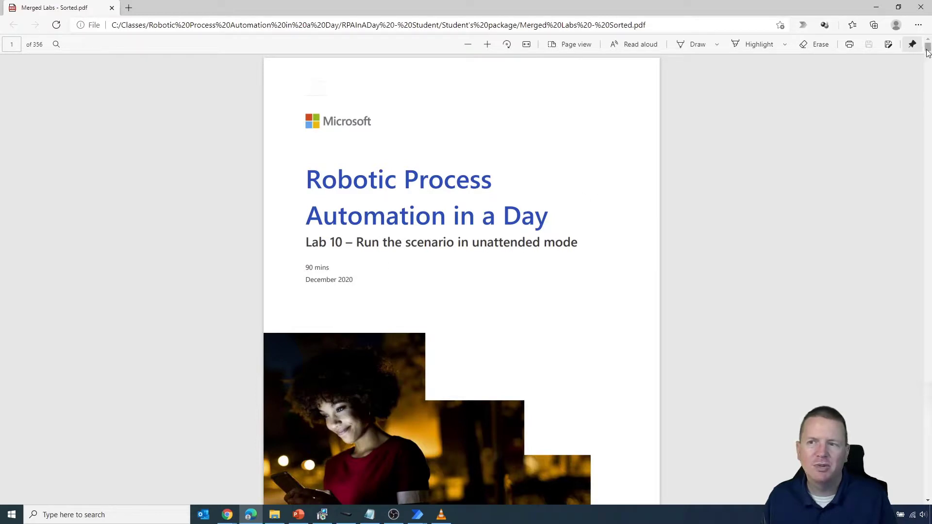
pyautogui.moveTo(929, 50); pyautogui.dragTo(928, 51)
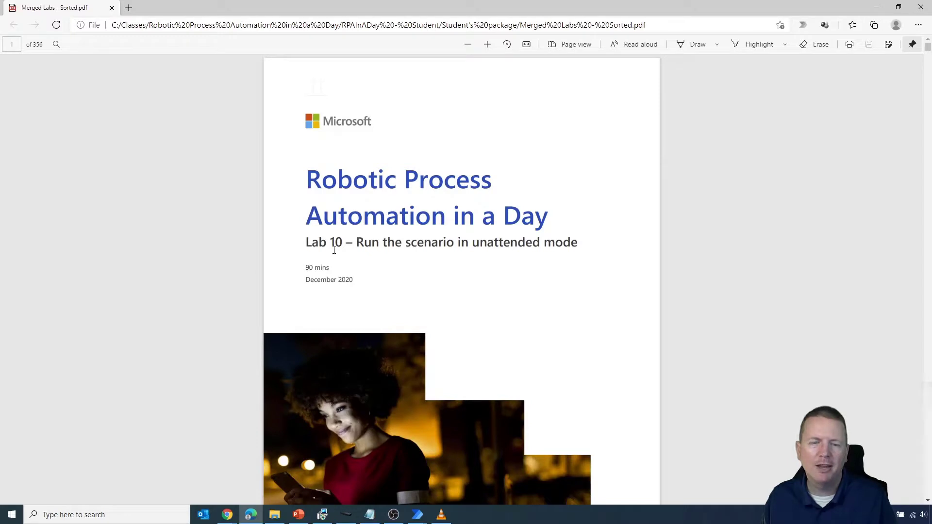
pyautogui.moveTo(330, 243); pyautogui.dragTo(341, 243)
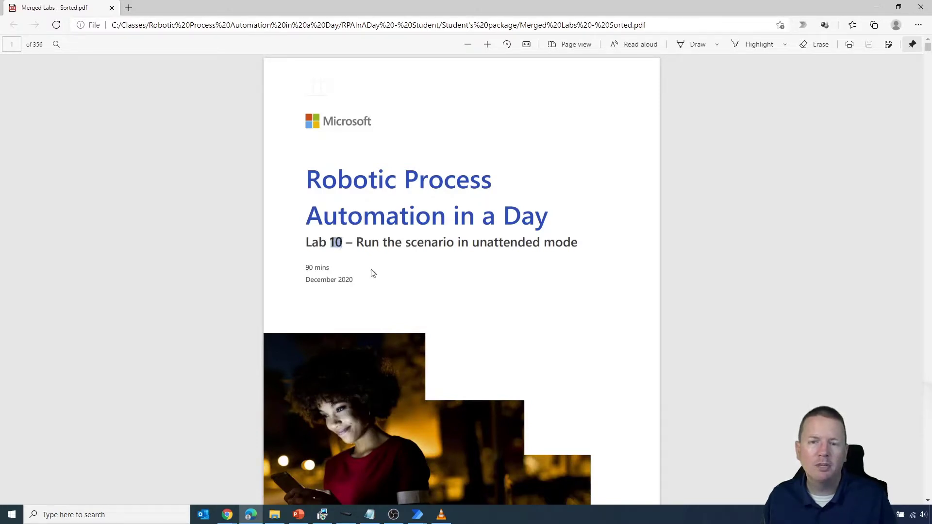
pyautogui.moveTo(928, 51); pyautogui.dragTo(927, 88)
pyautogui.scroll(-2, 620, 256)
pyautogui.scroll(-15, 620, 256)
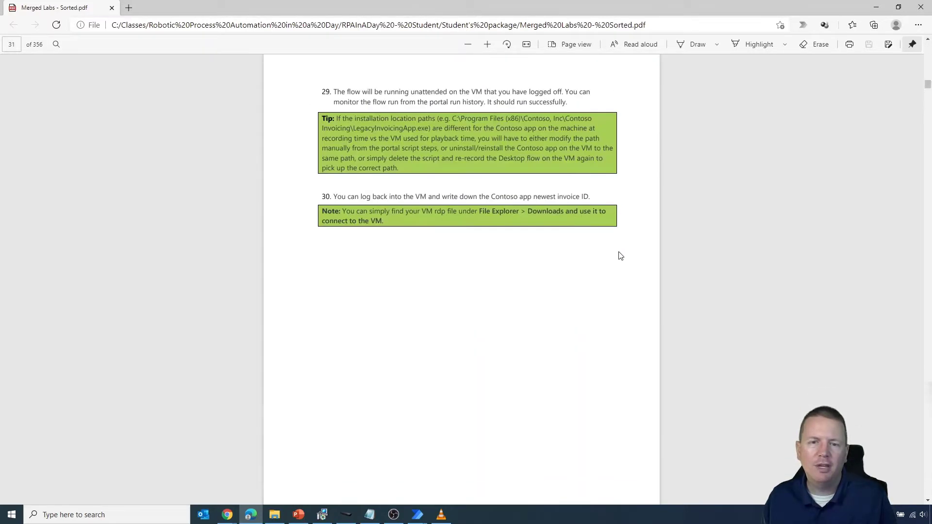
pyautogui.scroll(-18, 620, 256)
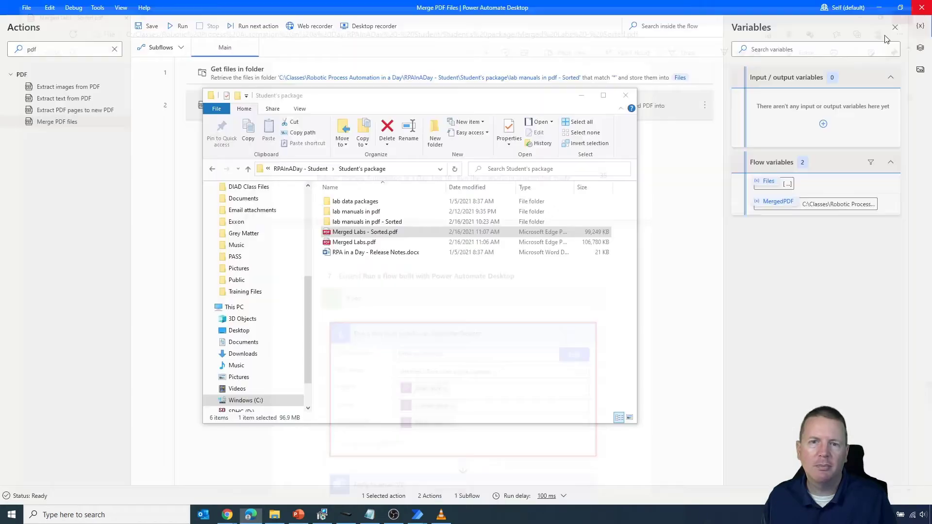
pyautogui.click(921, 7)
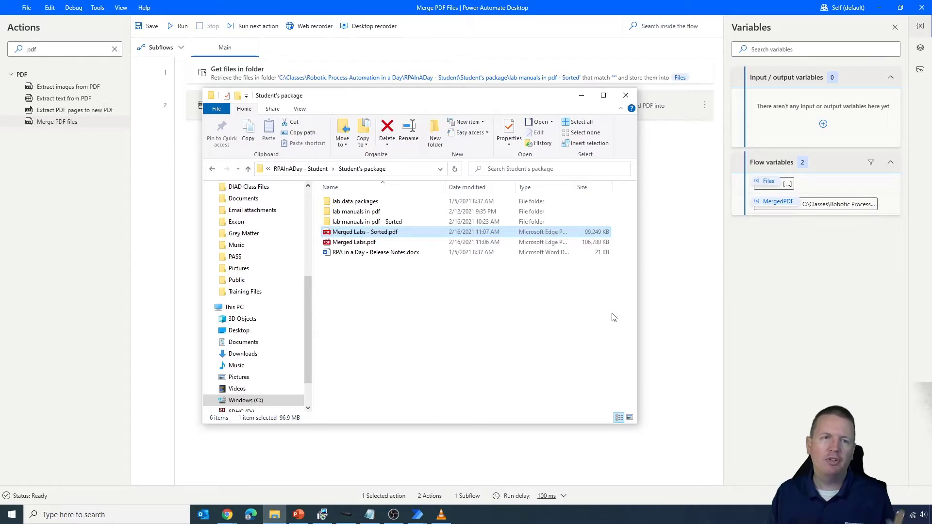
pyautogui.click(668, 254)
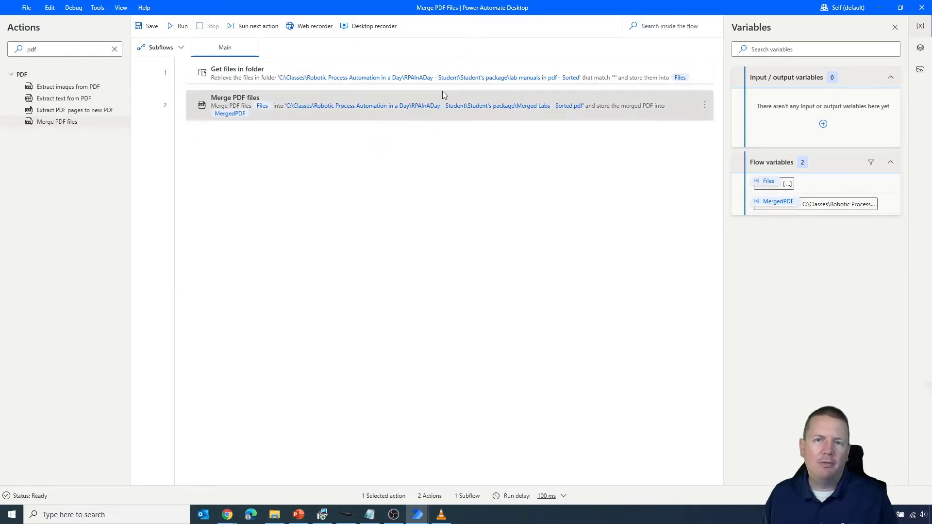